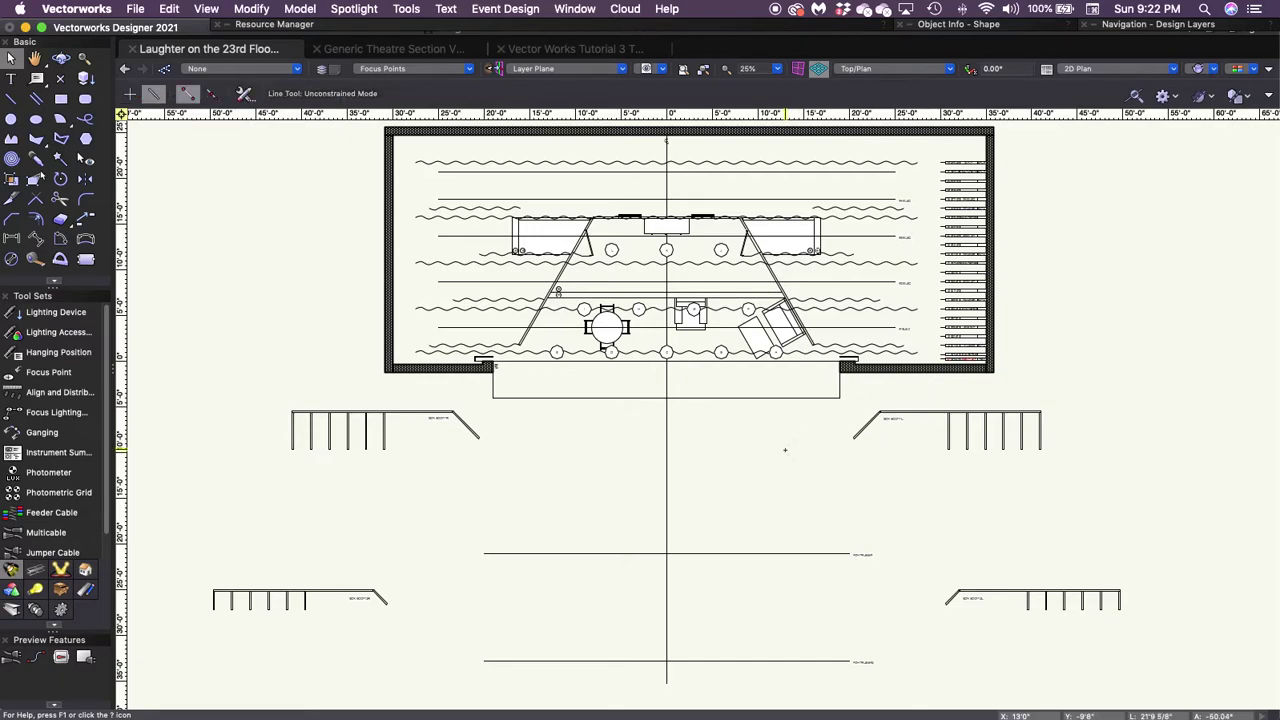
Start a throw line at the downstage fixture's insertion point and stretch it to Box Boom 2L (32'11 7/8").
key("2")
scroll(777, 364, "up", 5)
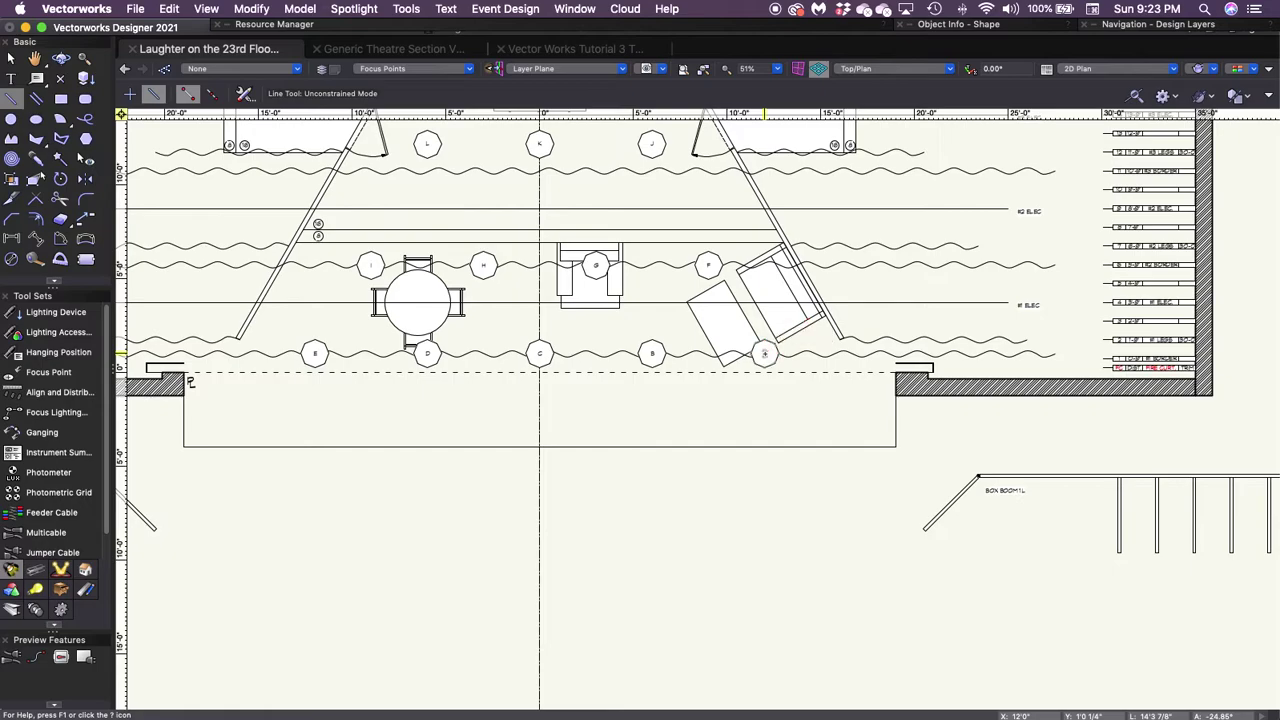
scroll(764, 353, "down", 7)
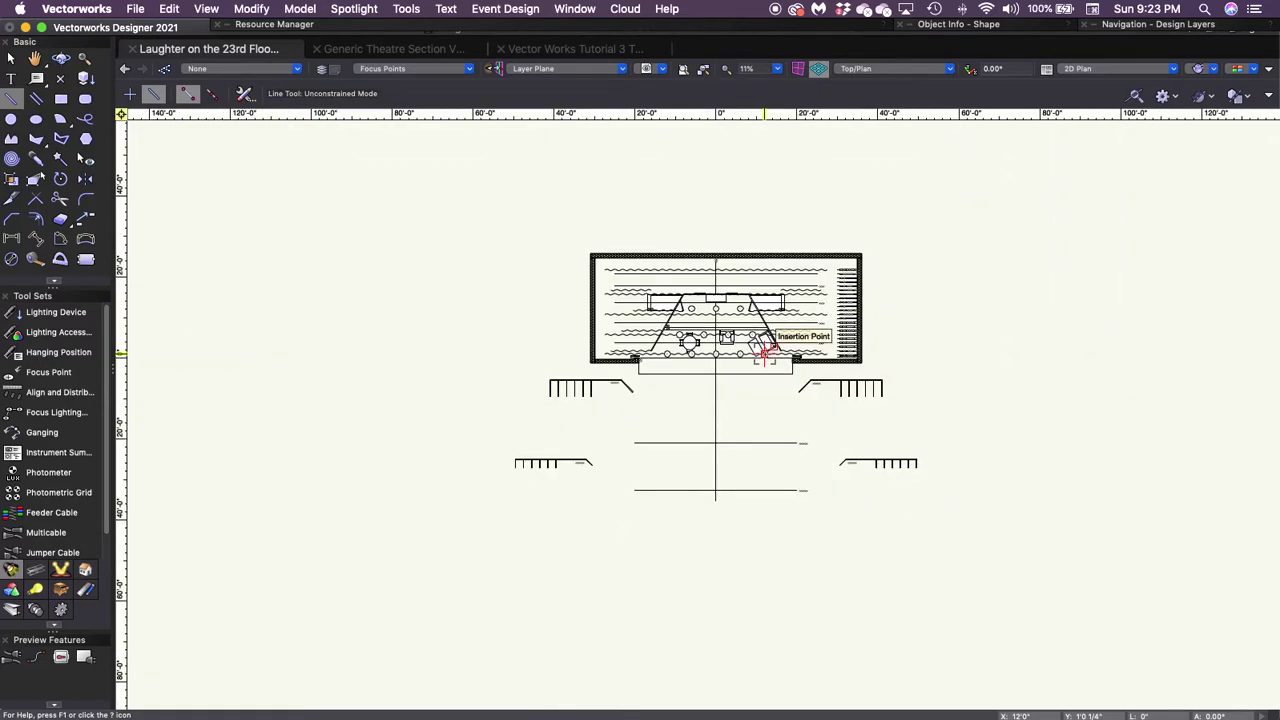
left_click(764, 352)
middle_click_drag(857, 441, 870, 400)
scroll(866, 443, "up", 4)
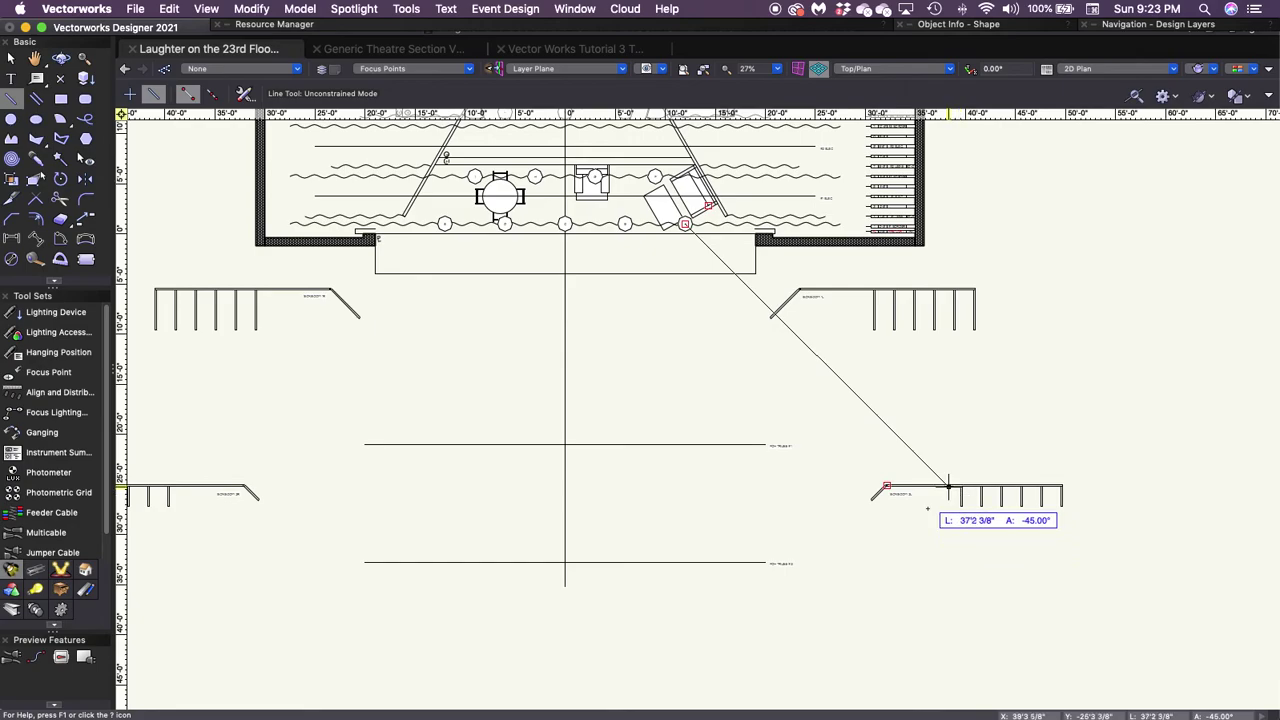
scroll(948, 487, "up", 3)
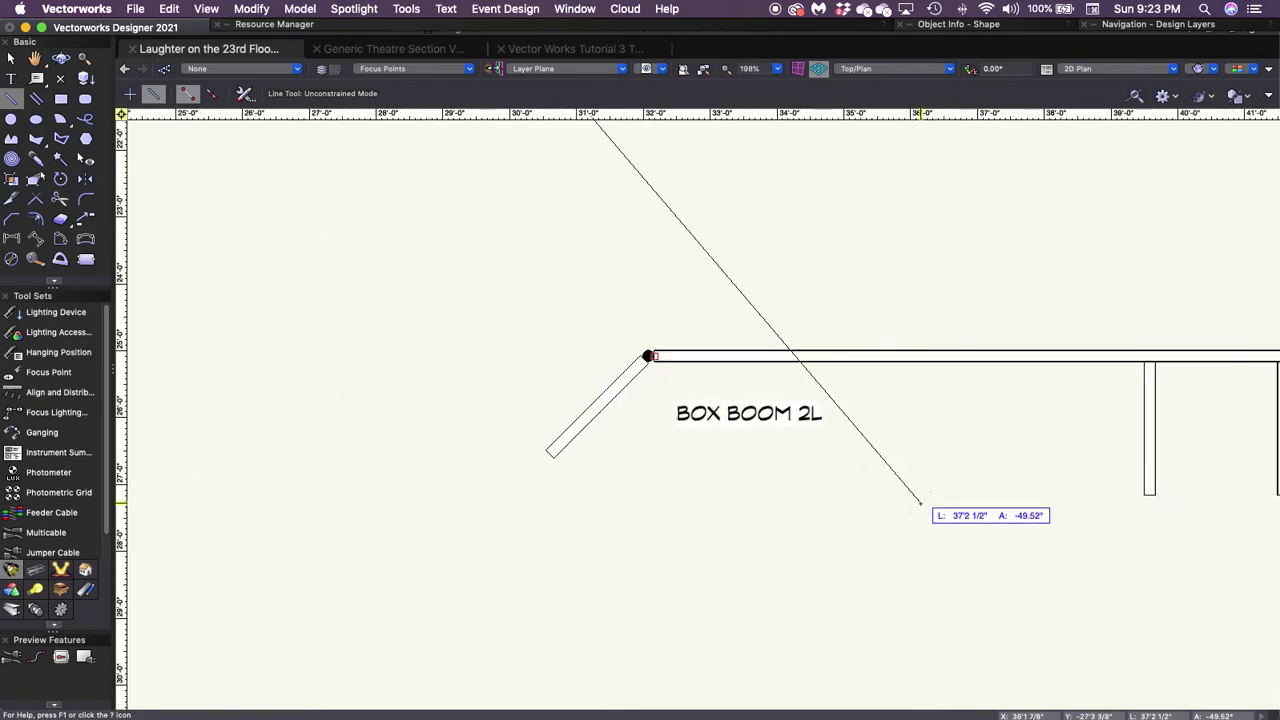
scroll(920, 502, "down", 4)
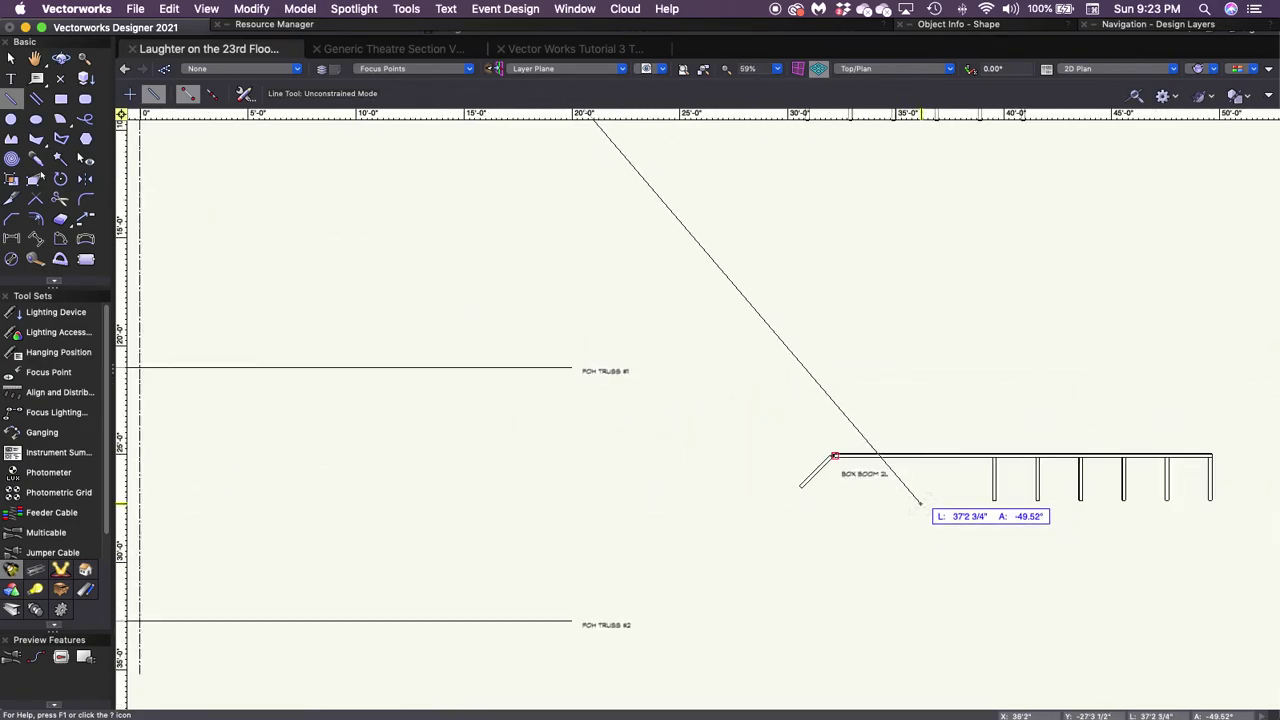
scroll(920, 502, "down", 3)
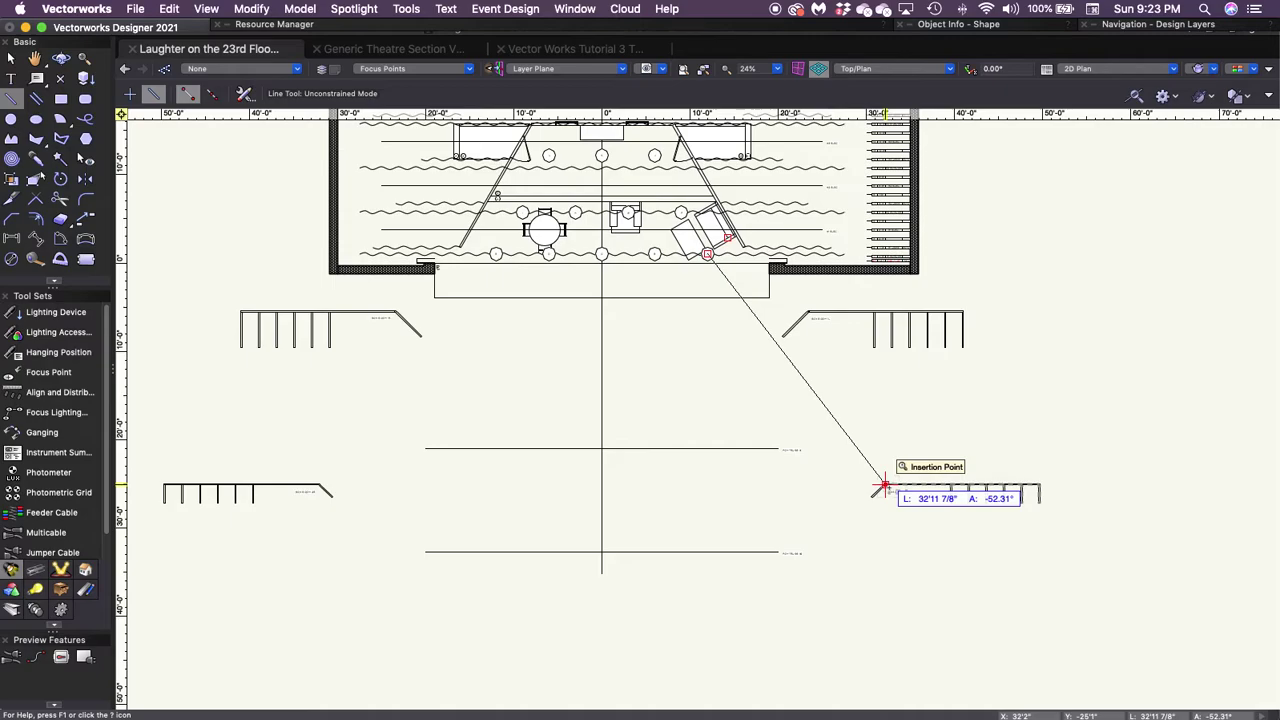
Finish the first line, then draw a 36'10 1/2" line from the neighbouring fixture to Box Boom 2L's corner.
left_click(881, 487)
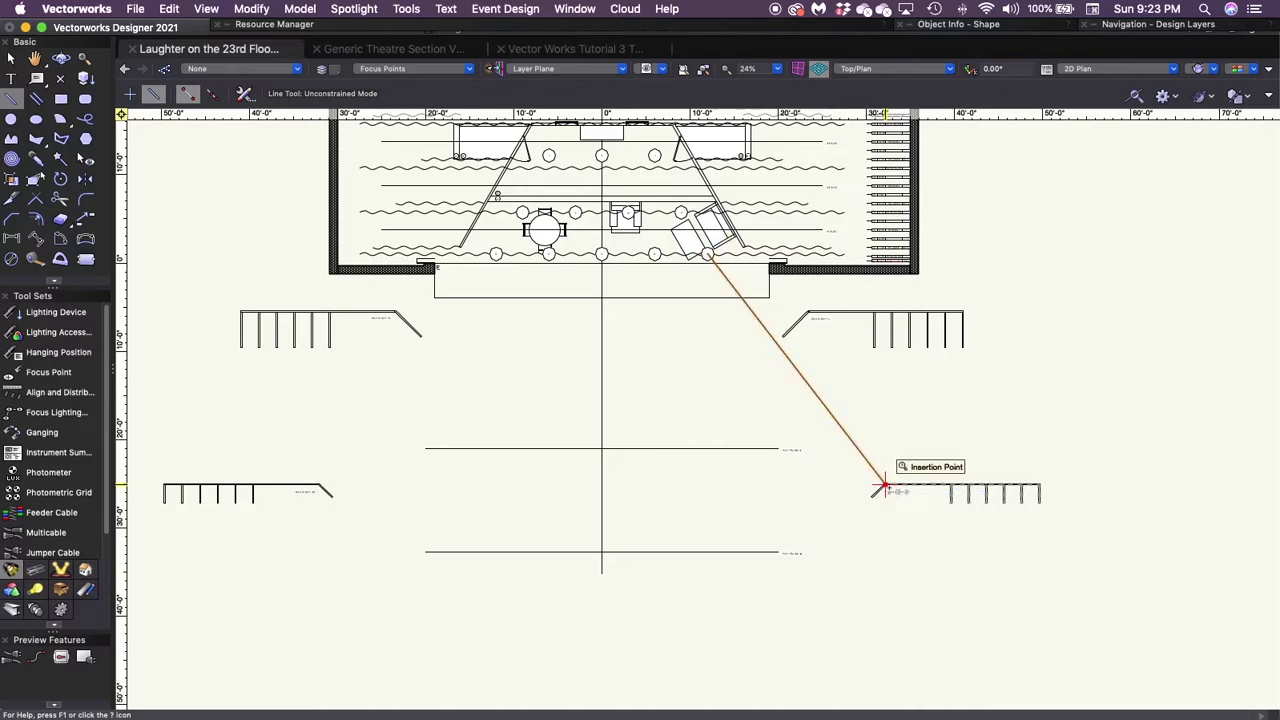
left_click(654, 253)
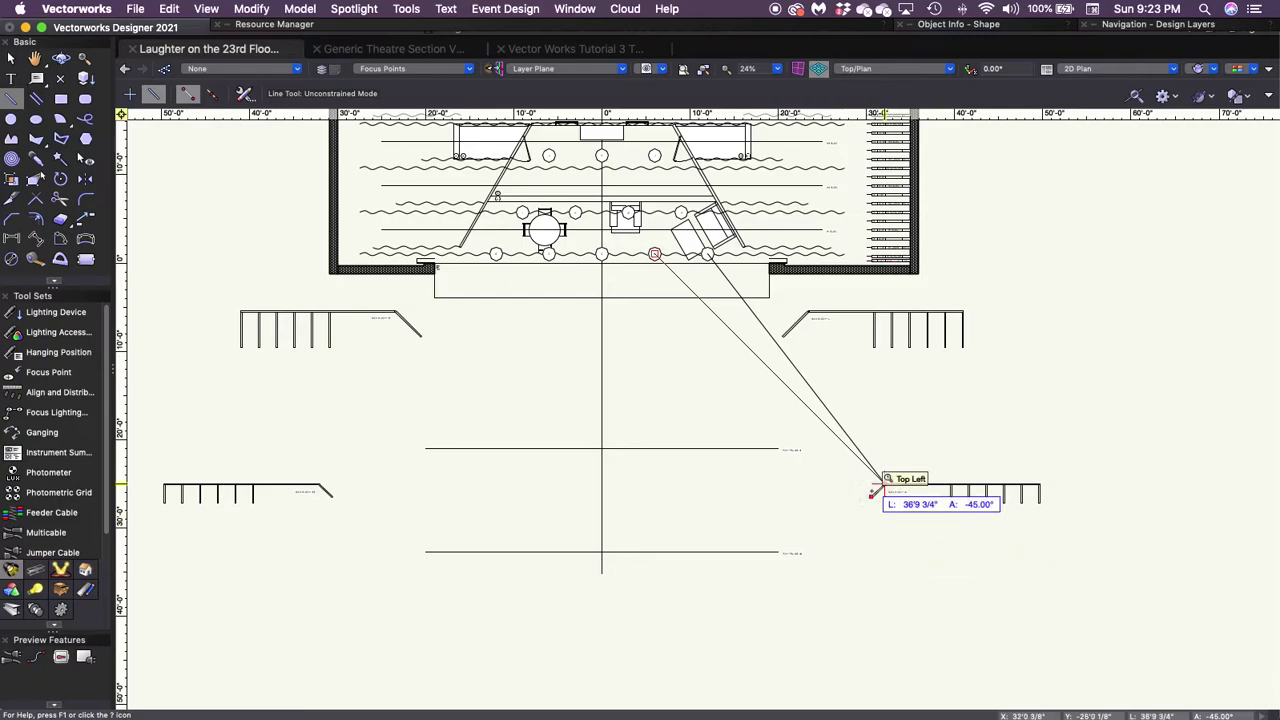
scroll(870, 496, "up", 3)
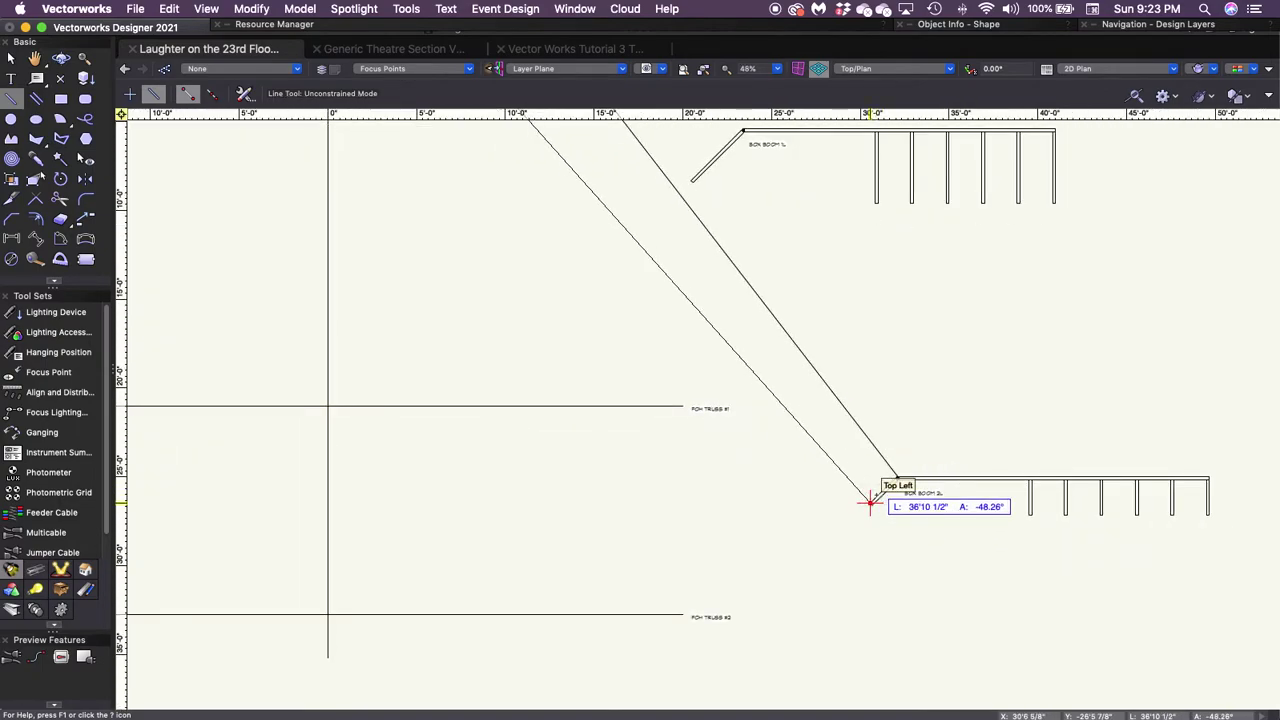
left_click(870, 500)
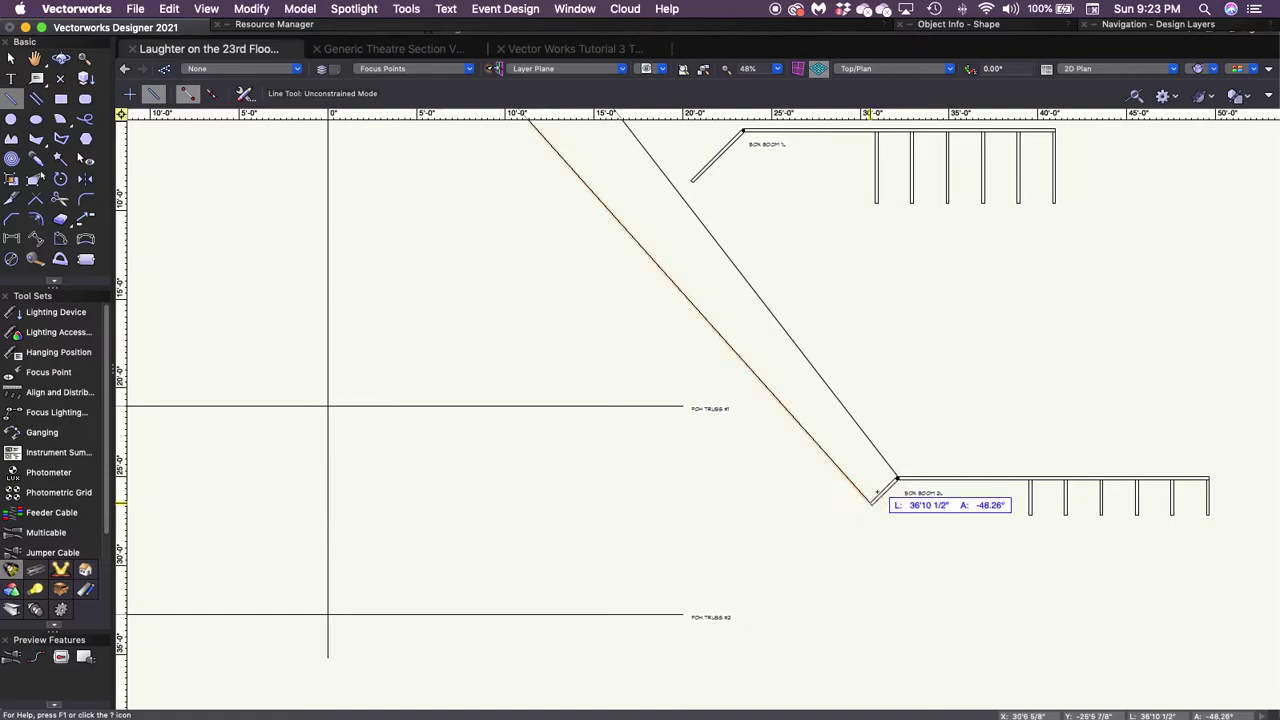
left_click(896, 478)
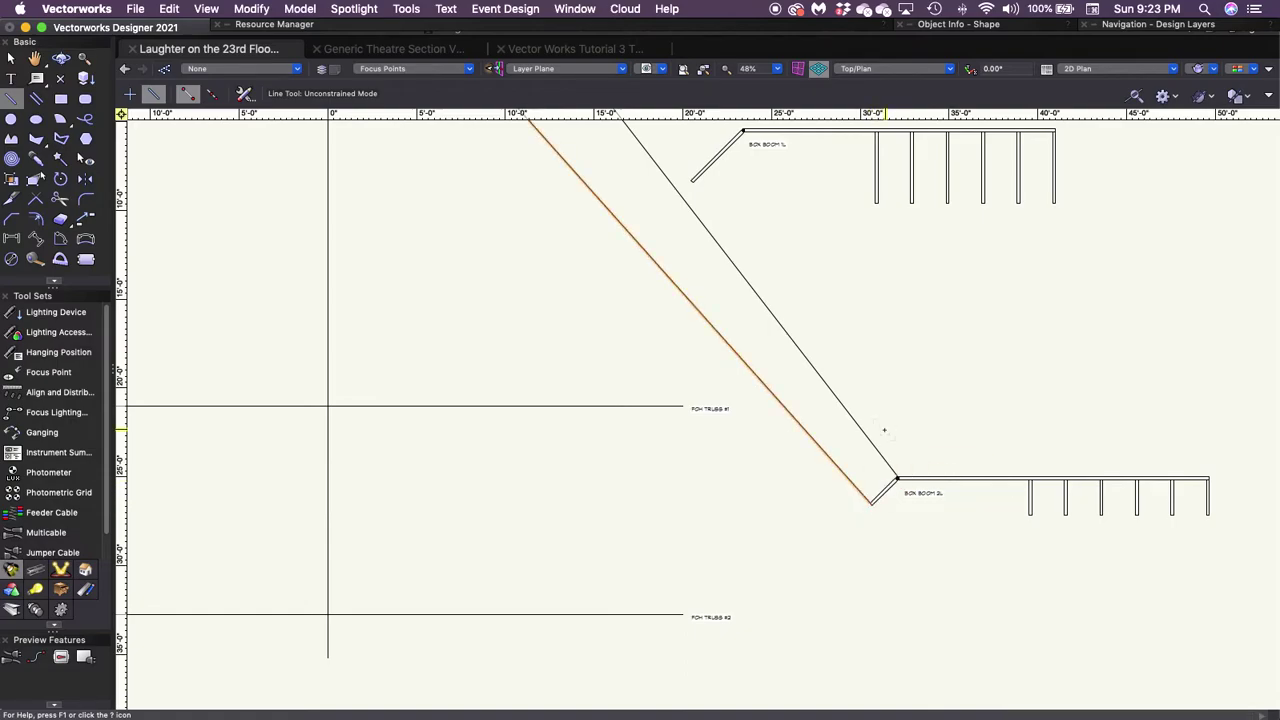
key("x")
scroll(970, 415, "down", 4)
scroll(1090, 465, "up", 4)
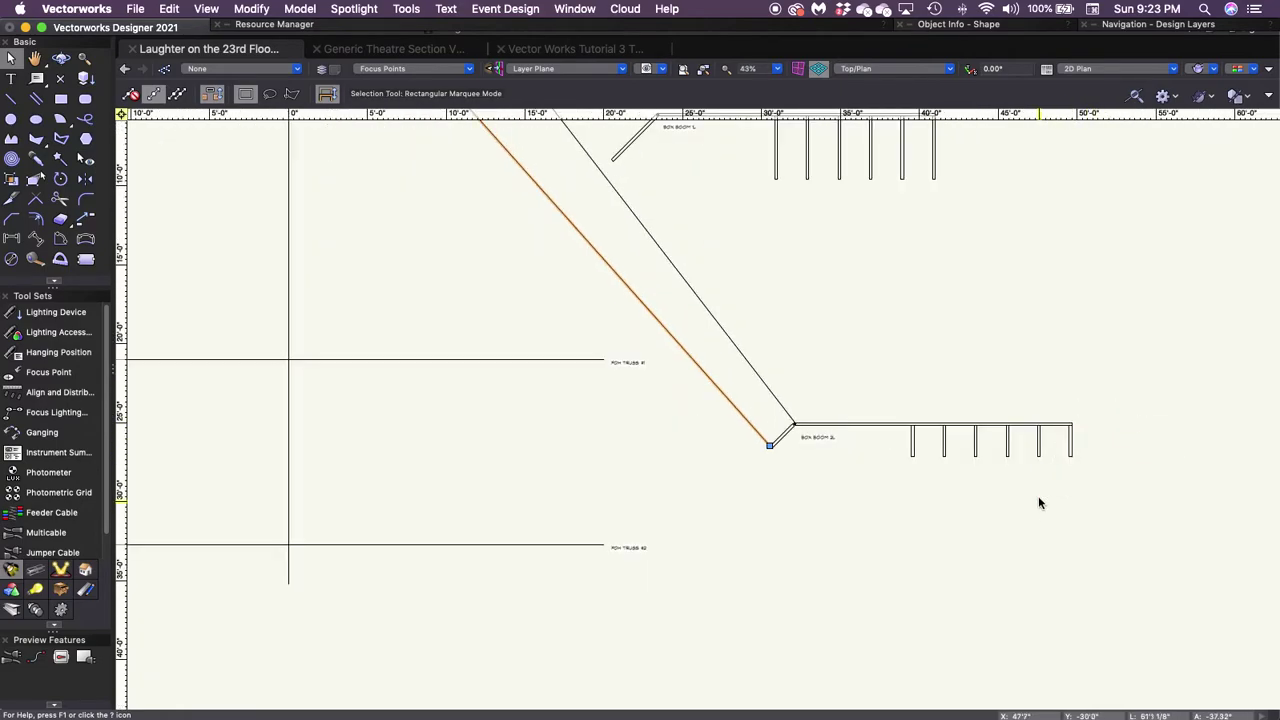
scroll(1040, 505, "down", 5)
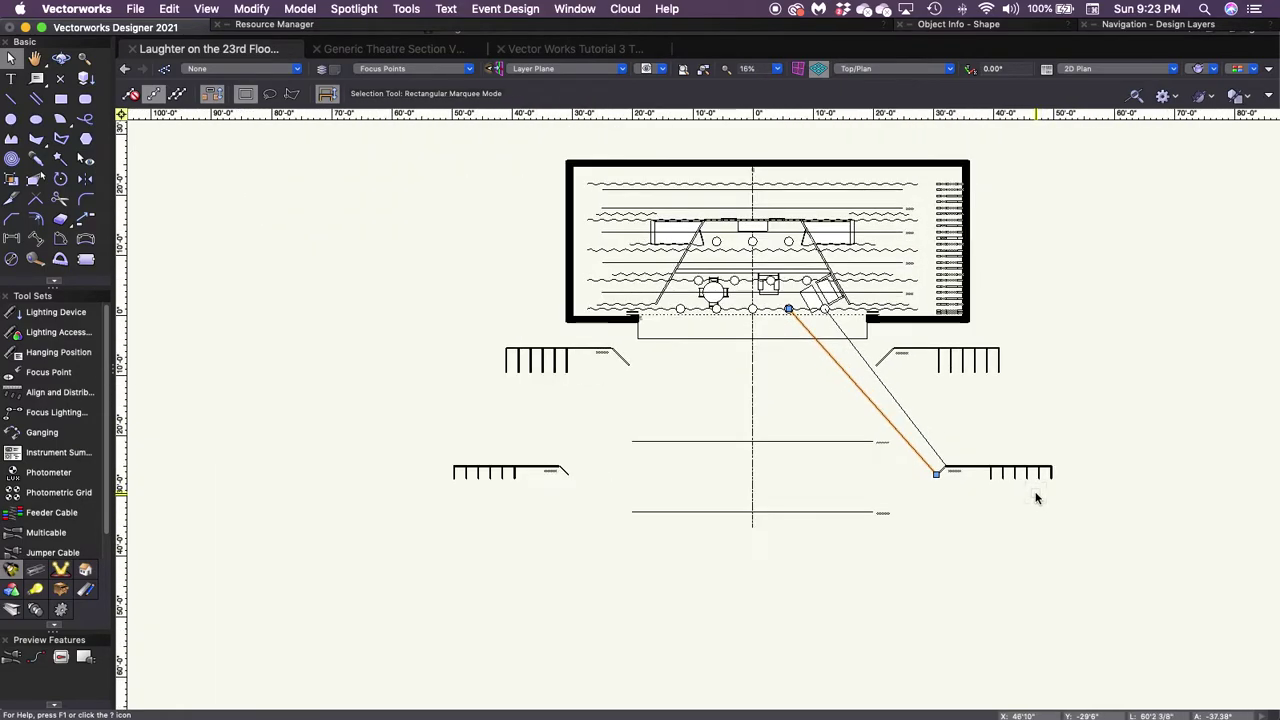
scroll(1036, 497, "up", 1)
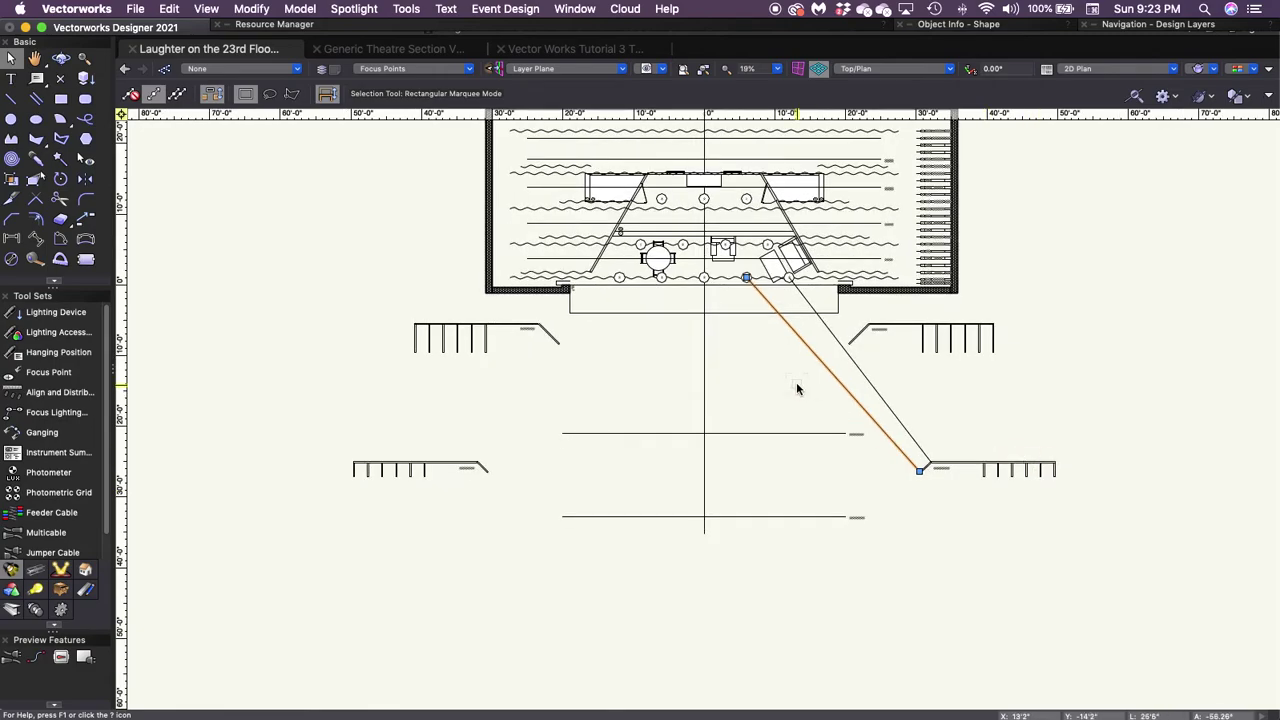
Draw 60° throw lines from the centre fixture and two fixtures to its left down to FOH Truss #2.
key("2")
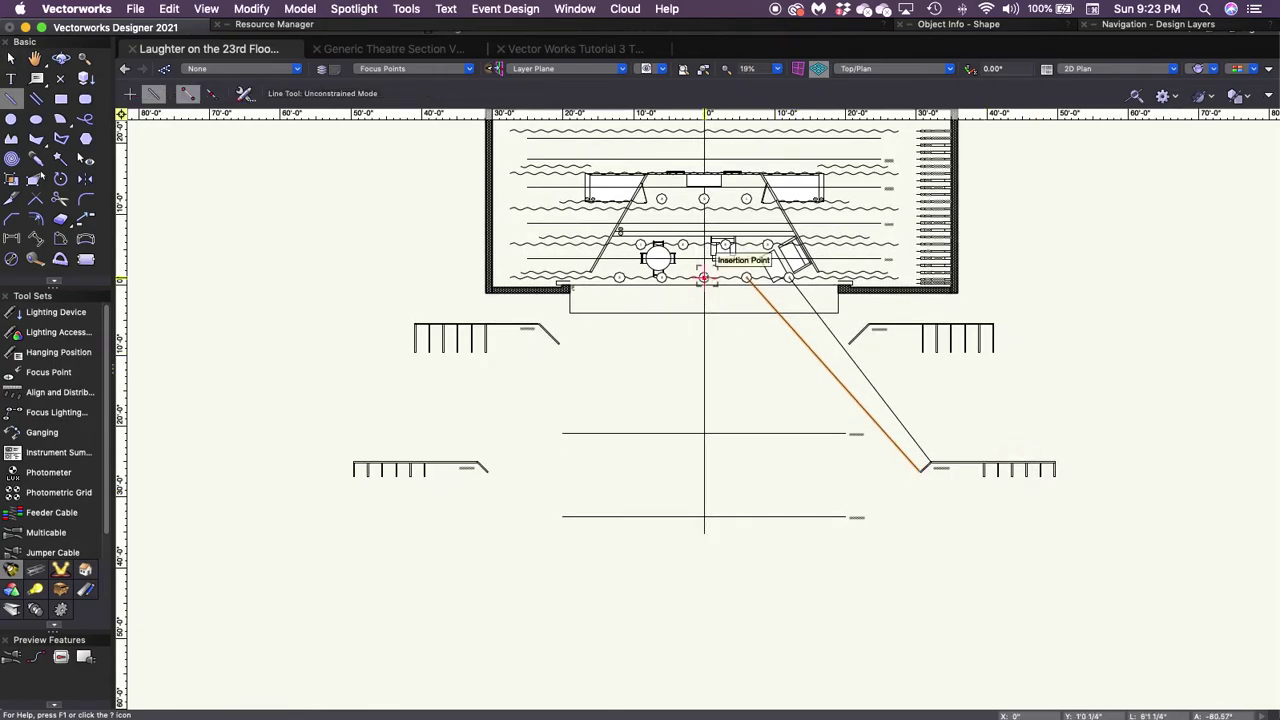
left_click(704, 277)
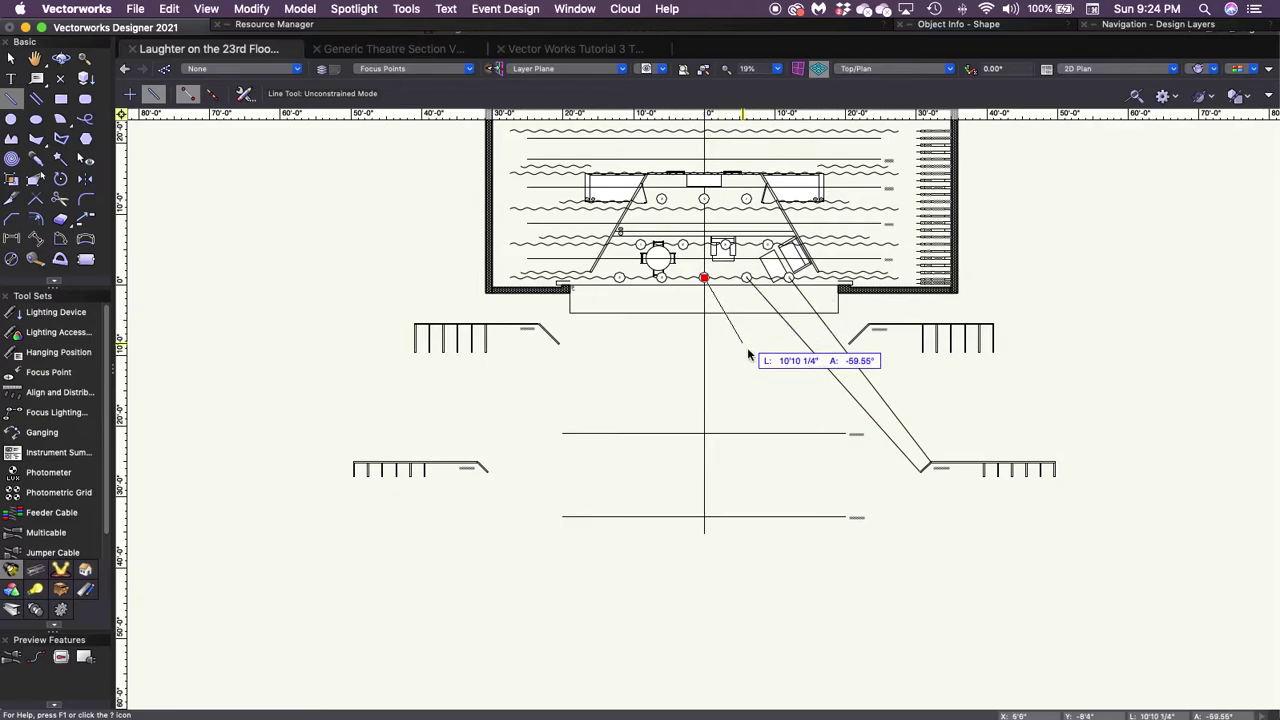
left_click(842, 517)
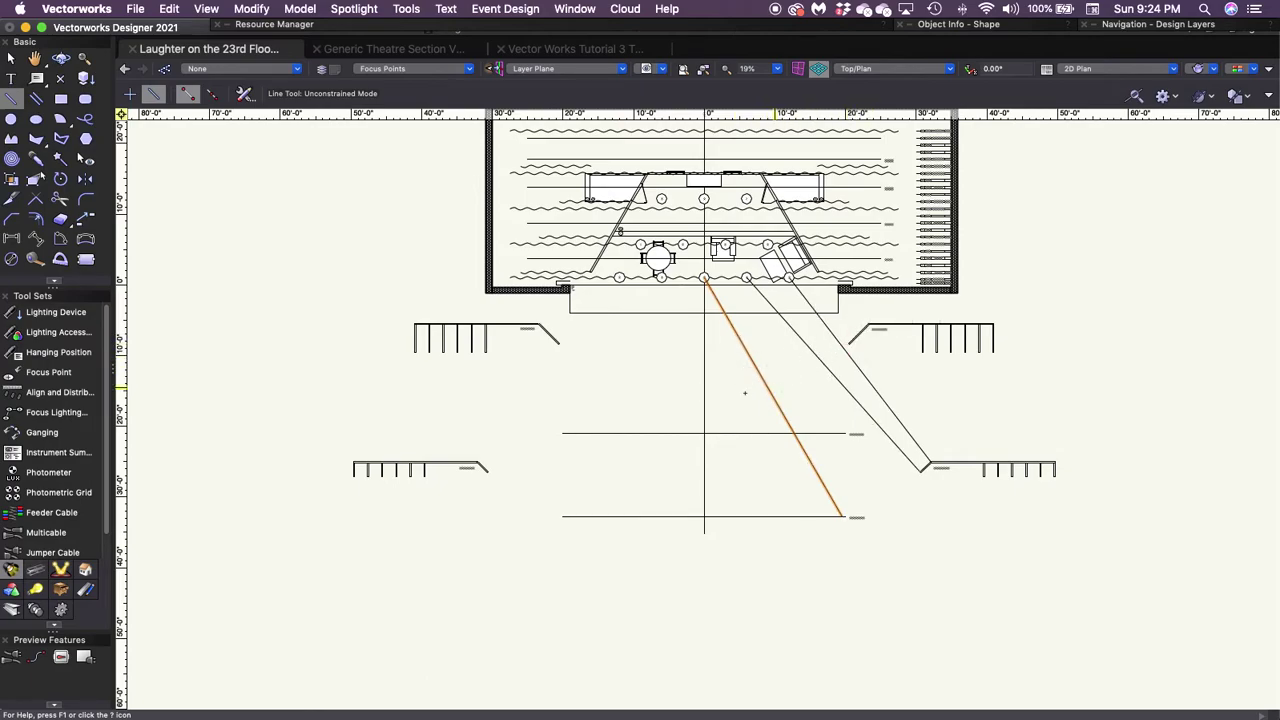
left_click(661, 277)
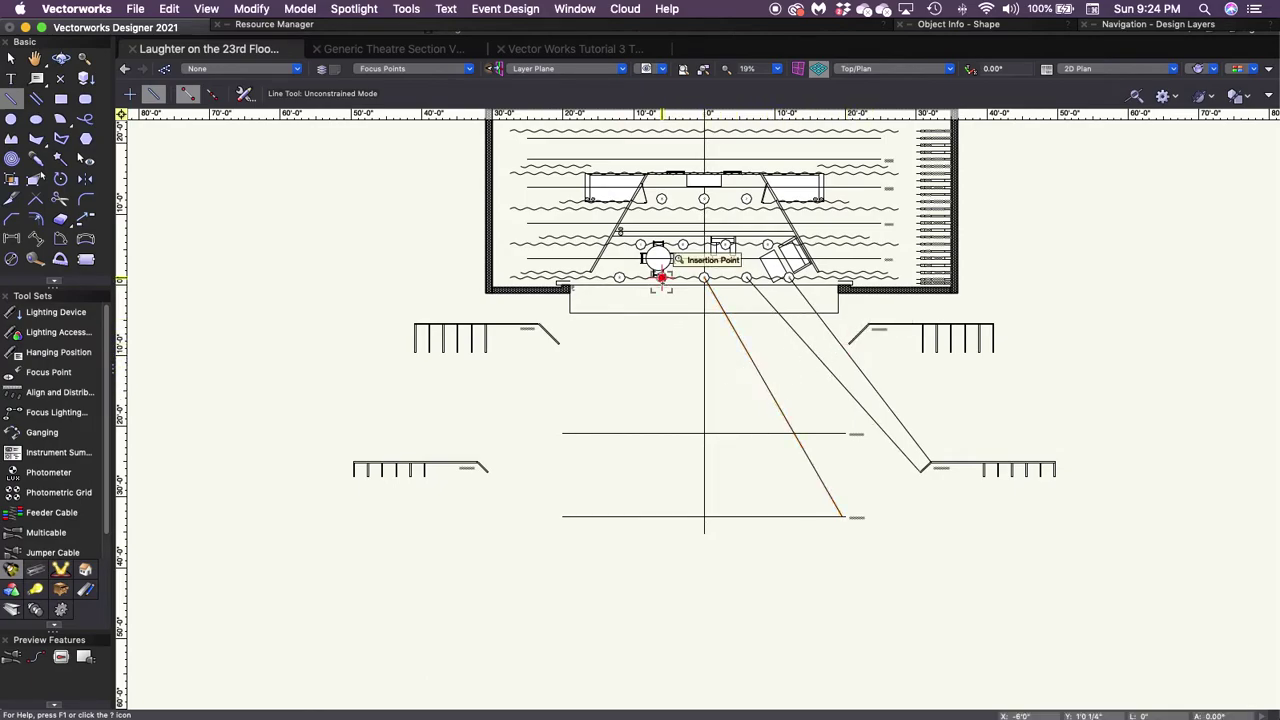
left_click(799, 516)
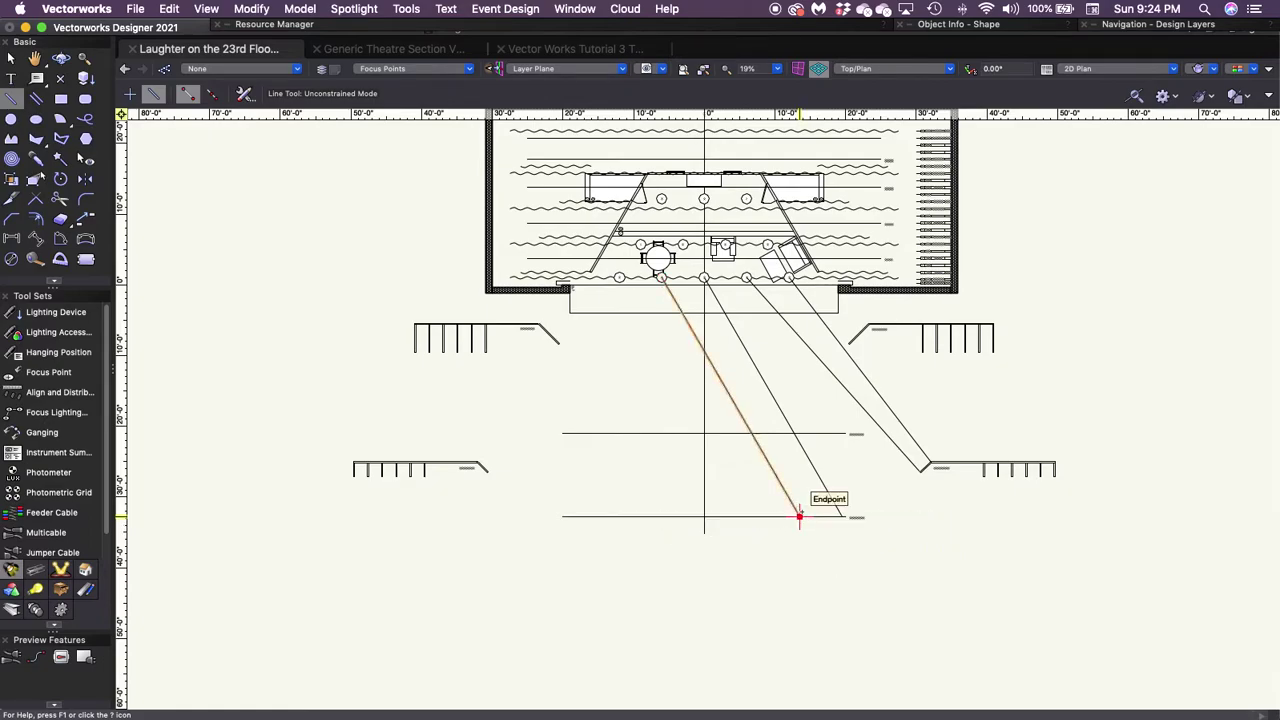
left_click(620, 277)
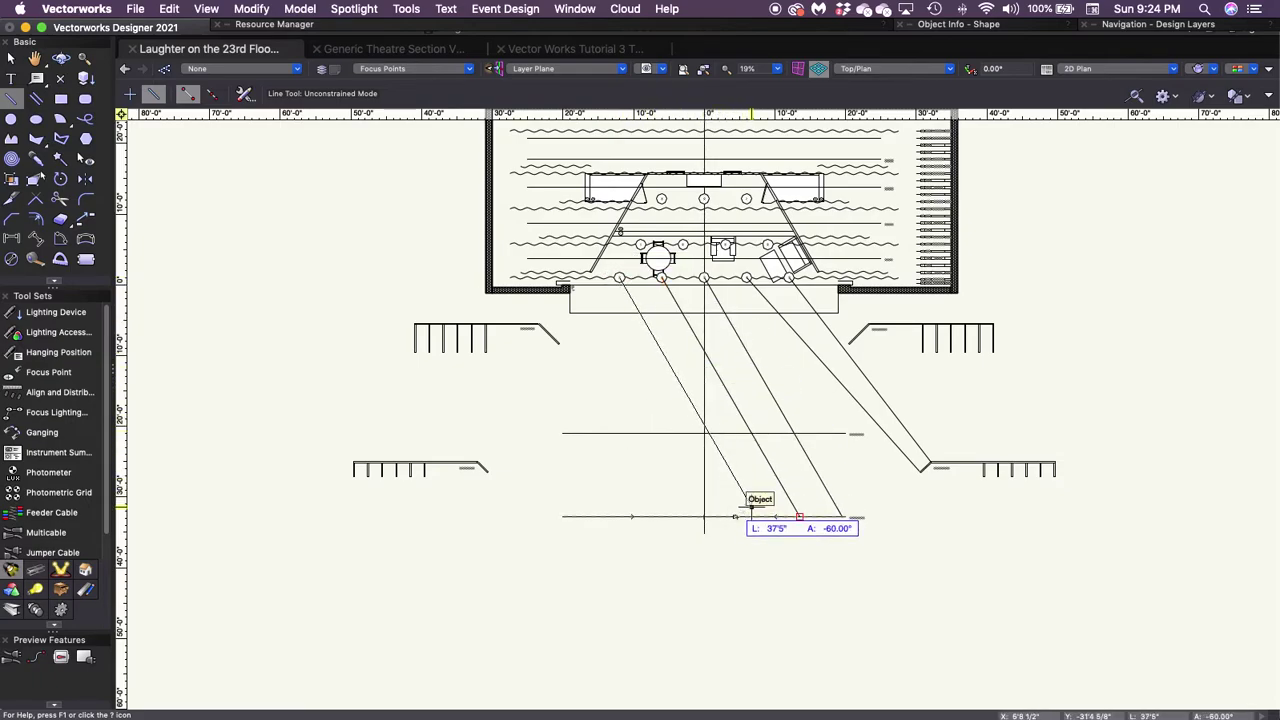
left_click(756, 517)
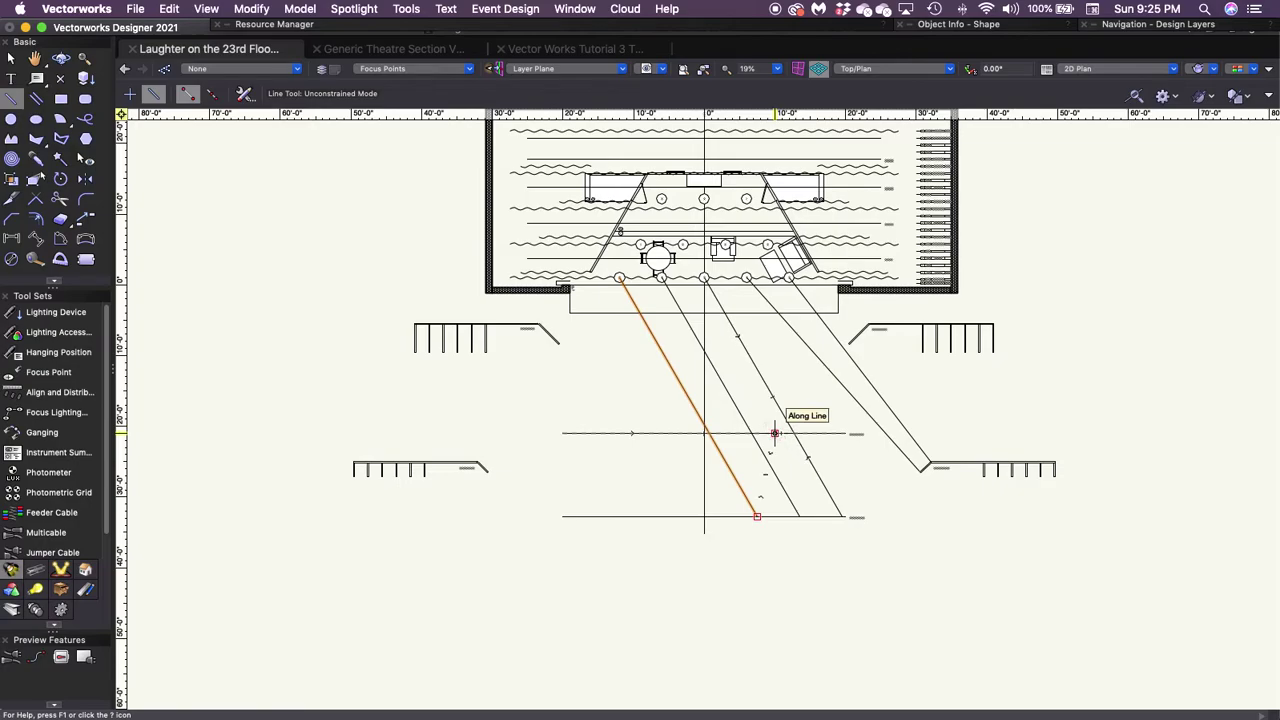
Select all the throw lines together and delete them, leaving the bare plan.
key("x")
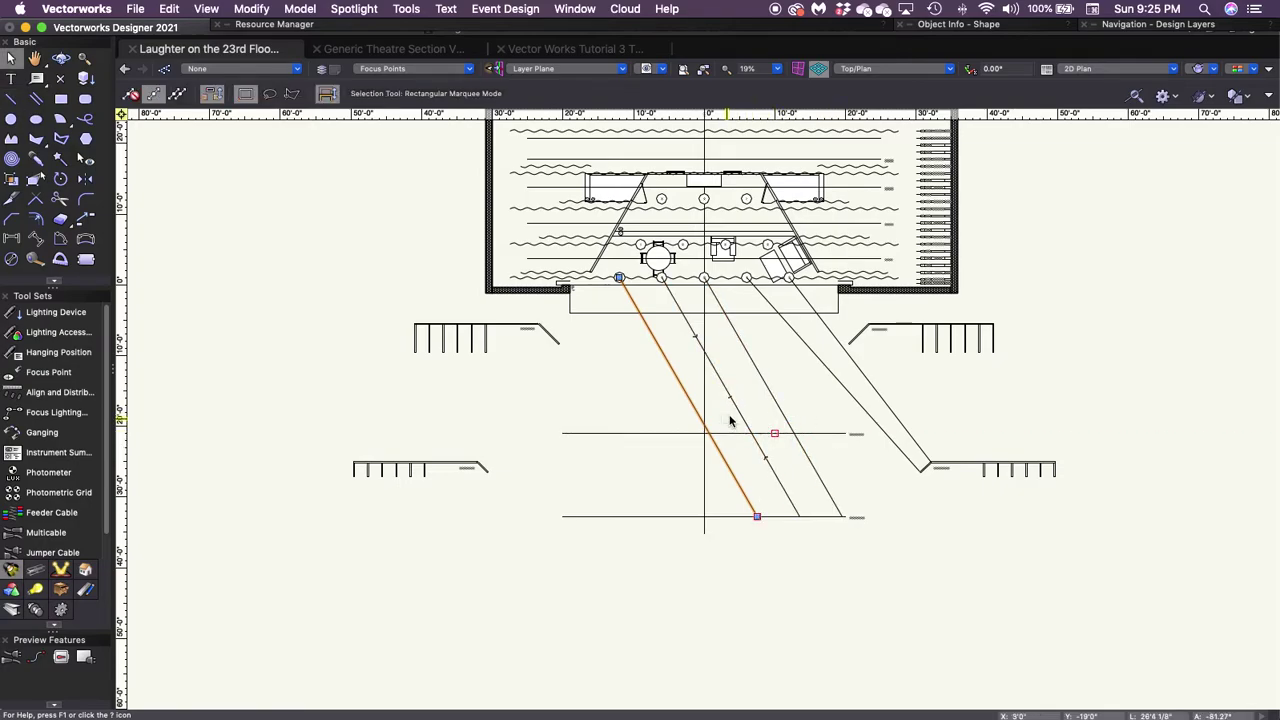
left_click(742, 420, "shift")
left_click(784, 418, "shift")
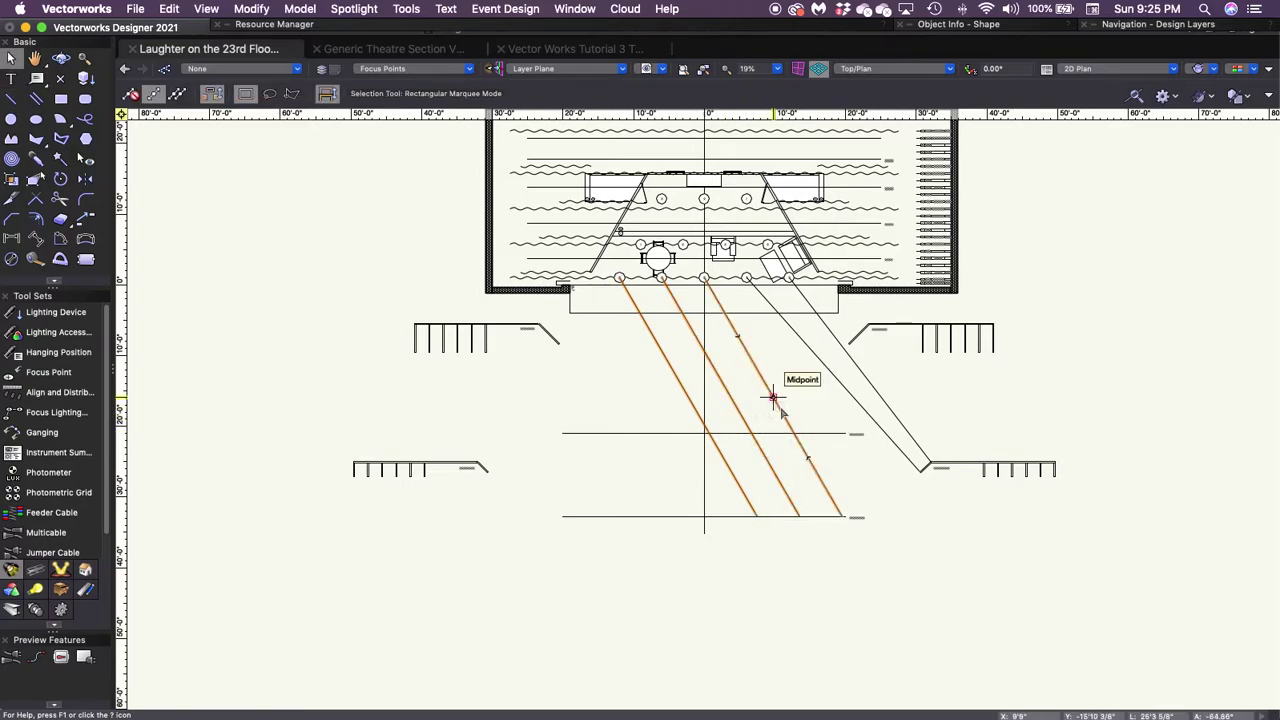
left_click(872, 388, "shift")
key("Delete")
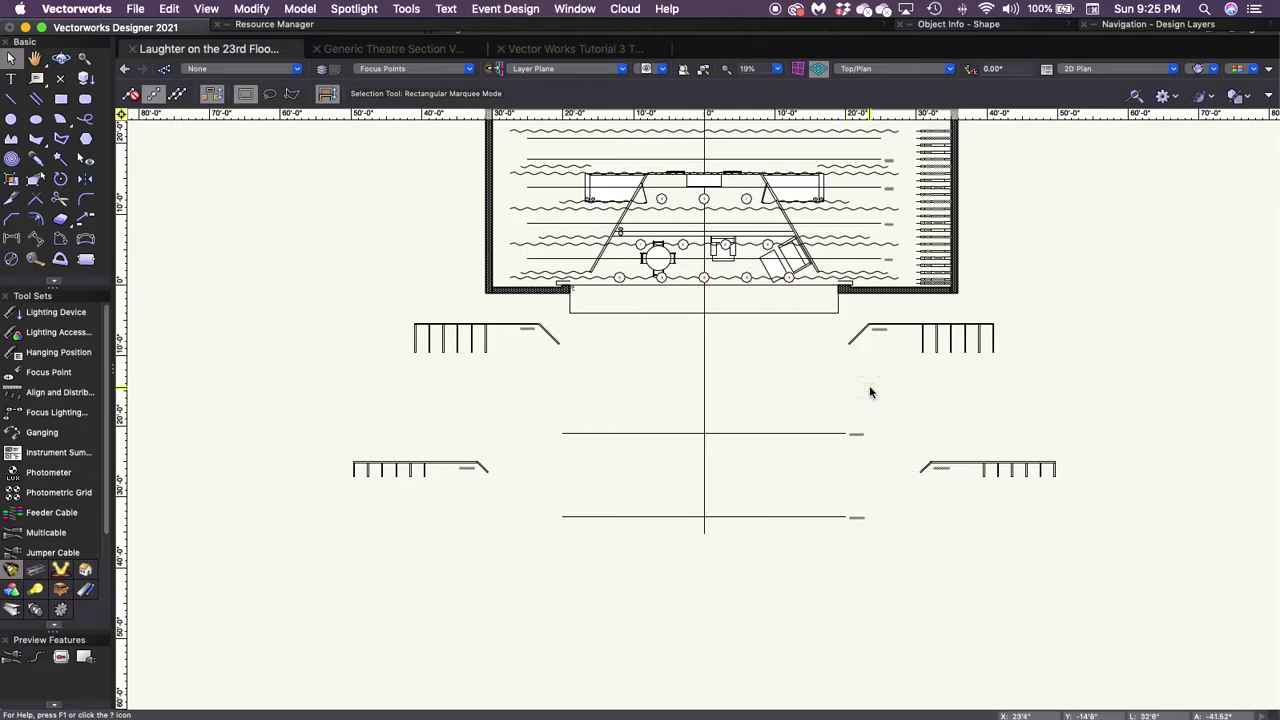
left_click(419, 53)
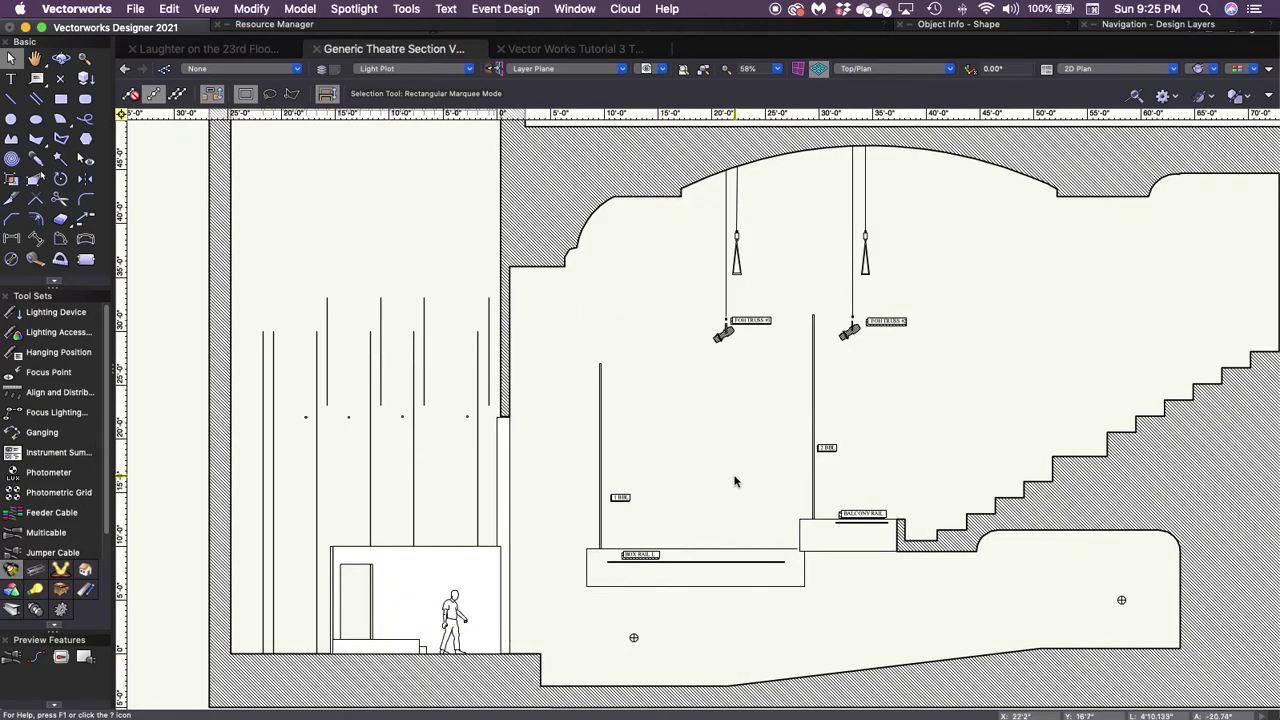
key("2")
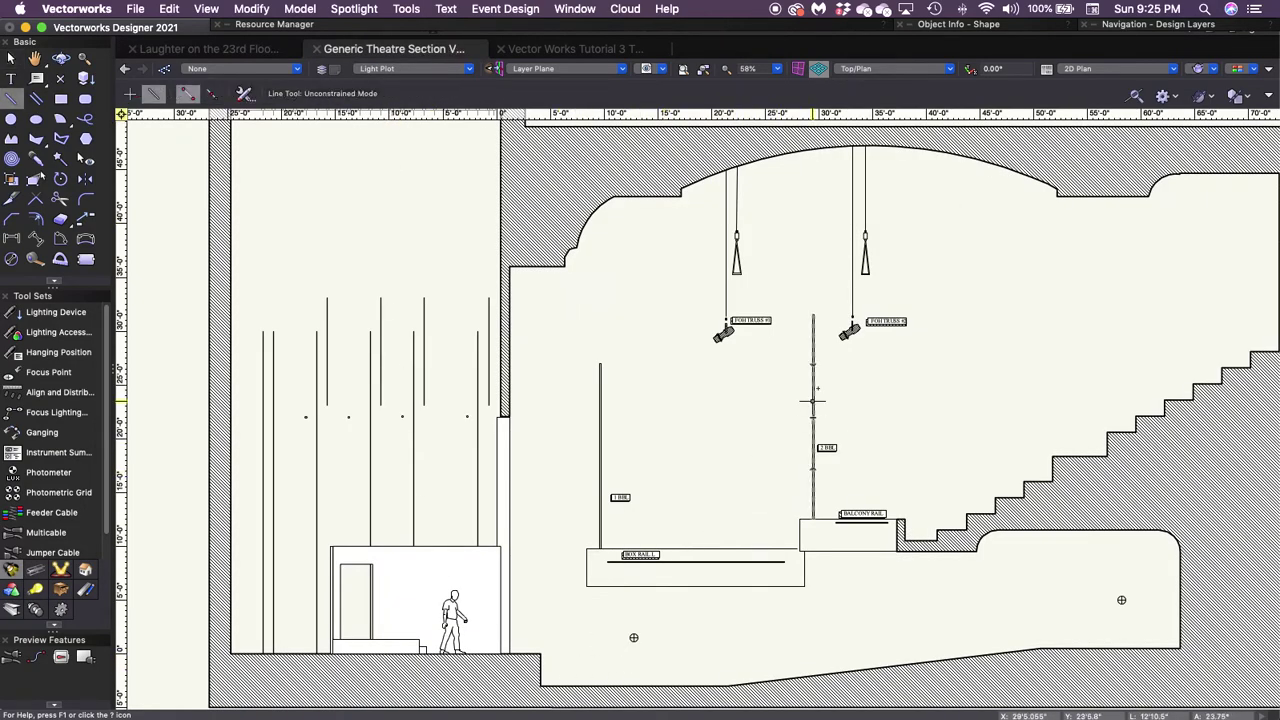
left_click(852, 318)
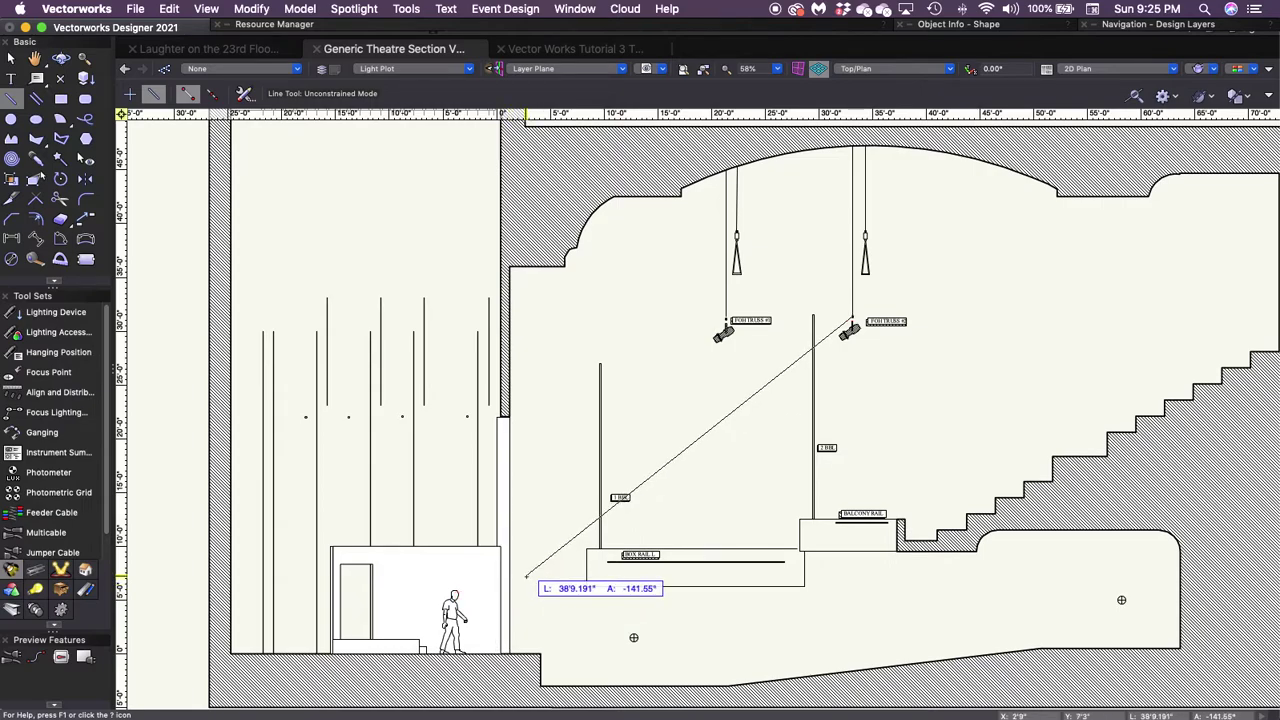
key("Escape")
key("x")
Duplicate the human figure, moving one copy toward the stage edge and the other upstage.
left_click(452, 612)
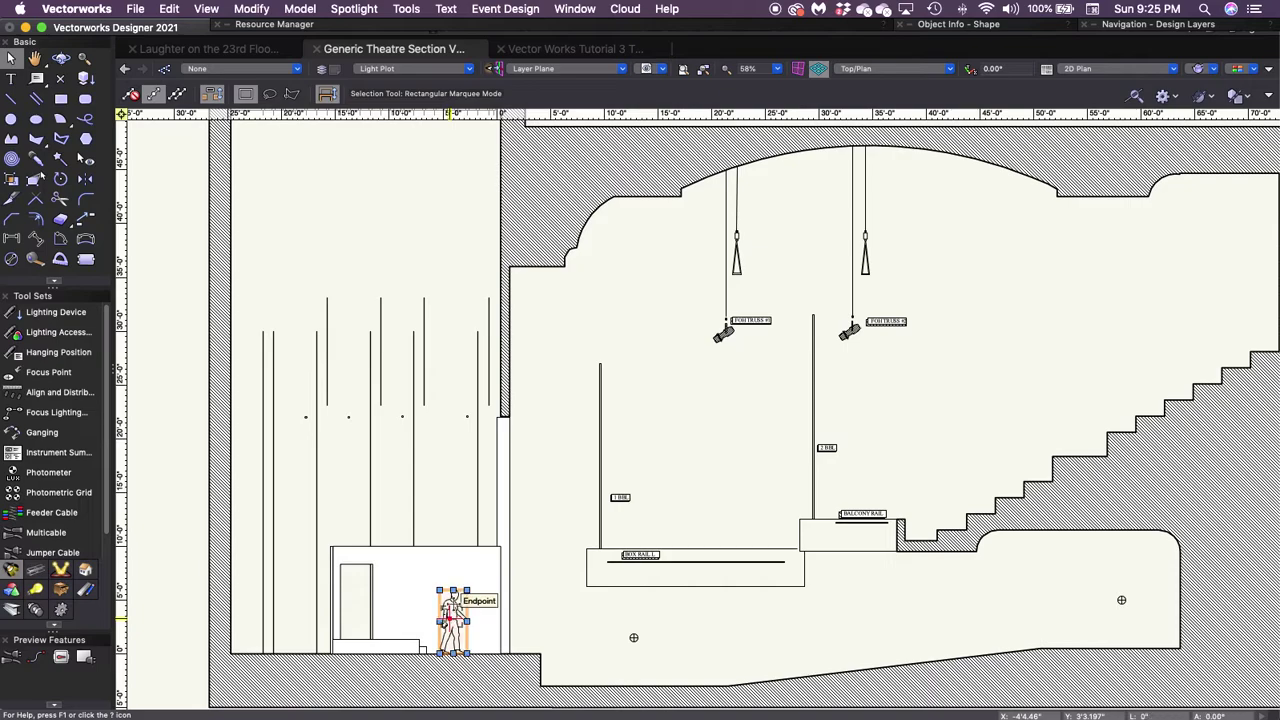
key("super+c")
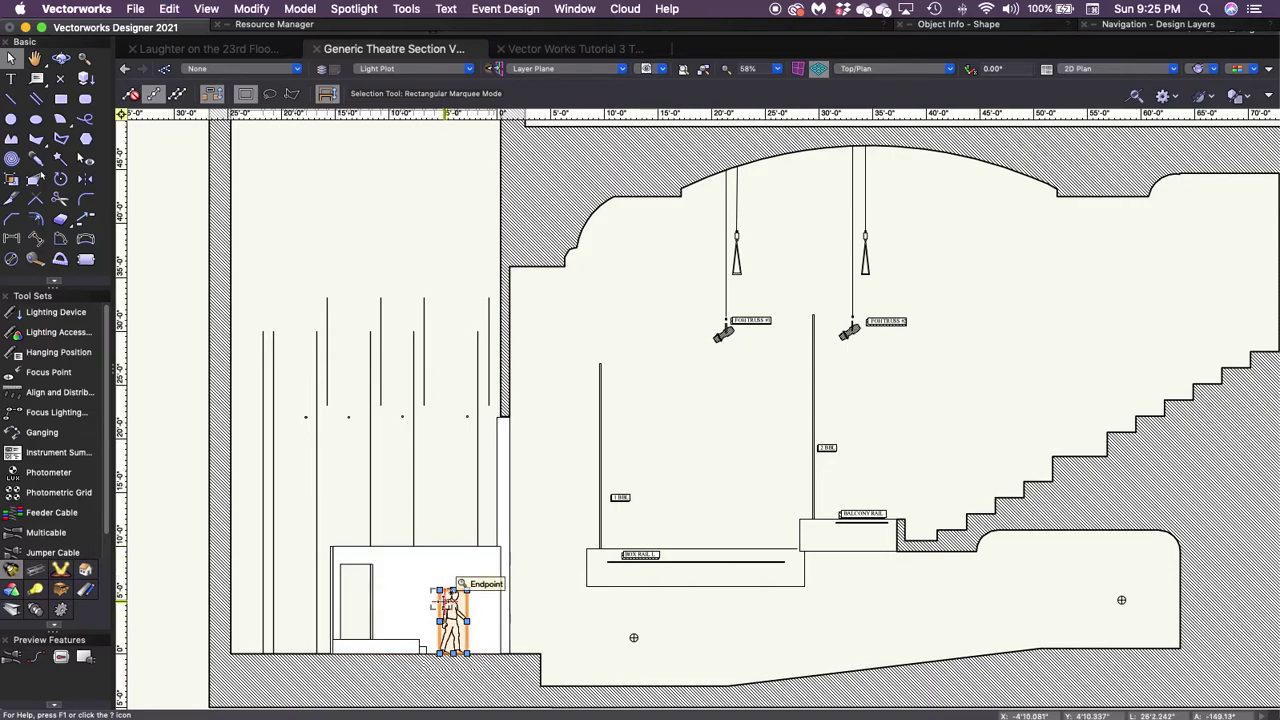
left_click_drag(452, 598, 509, 608)
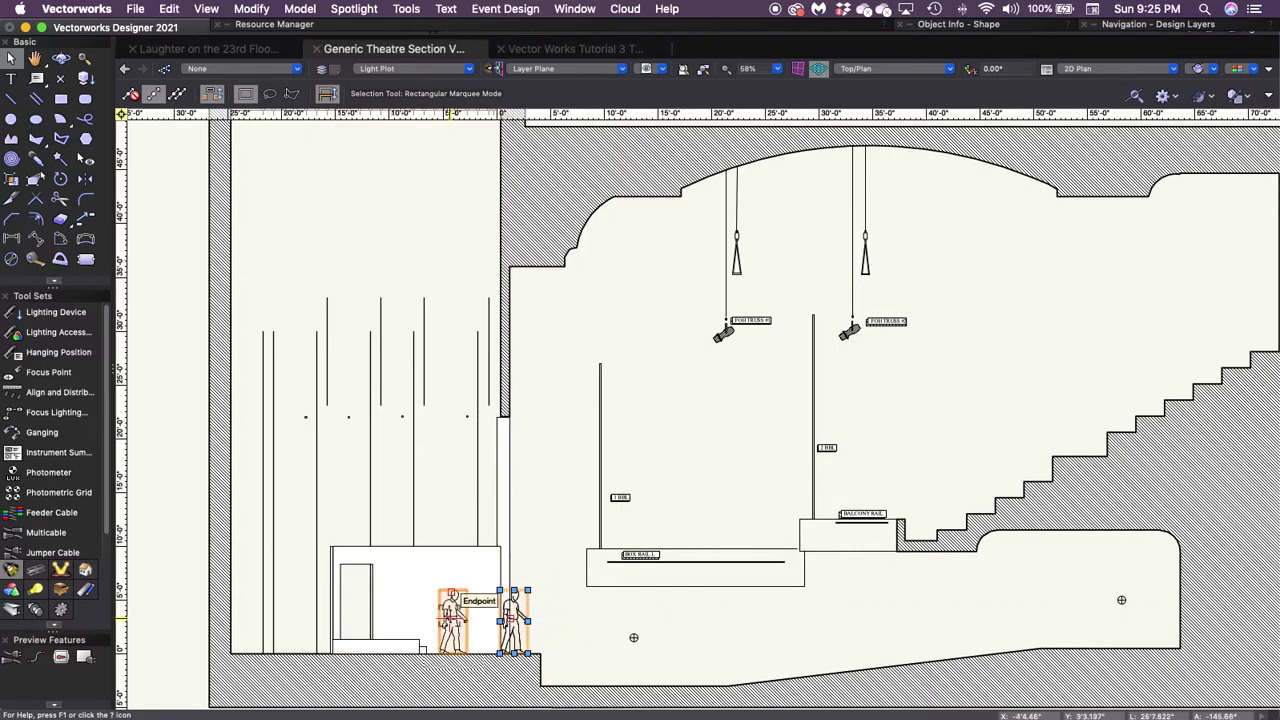
left_click_drag(452, 598, 562, 266)
Set the upstage figure on the rear platform and add another copy midstage.
scroll(385, 600, "up", 5)
left_click(500, 390)
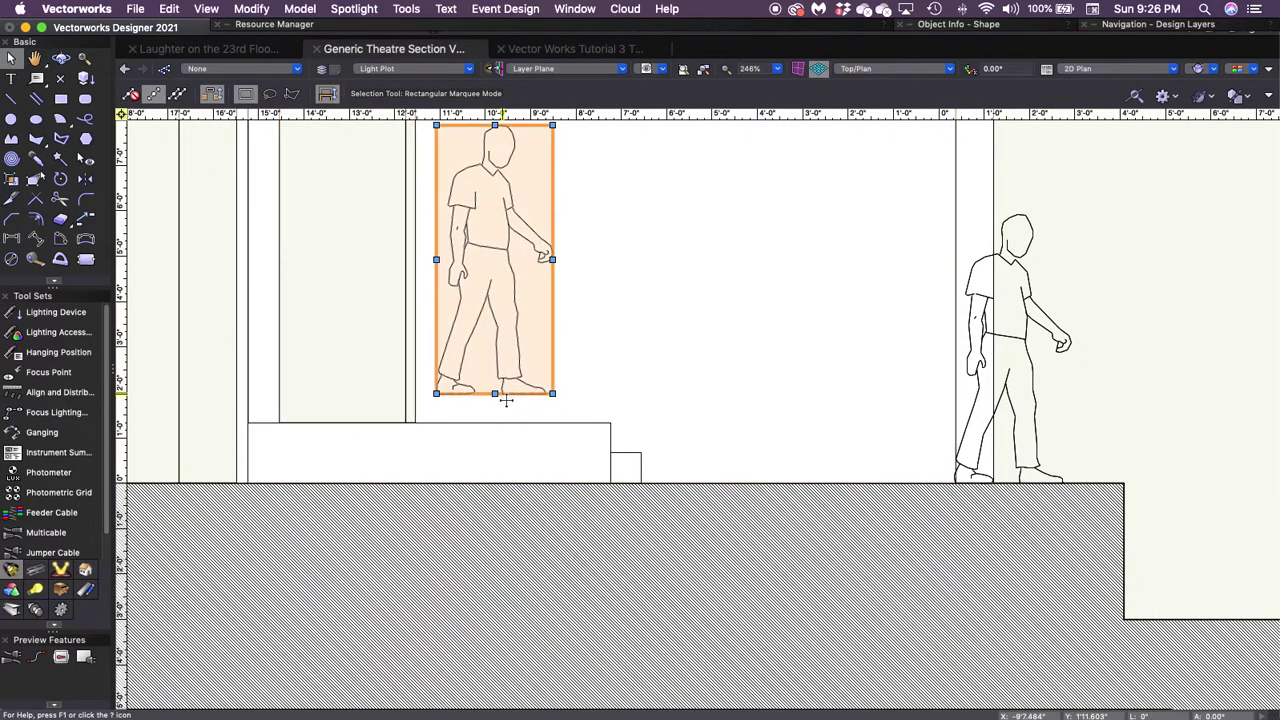
left_click_drag(506, 399, 506, 418)
scroll(506, 418, "down", 4)
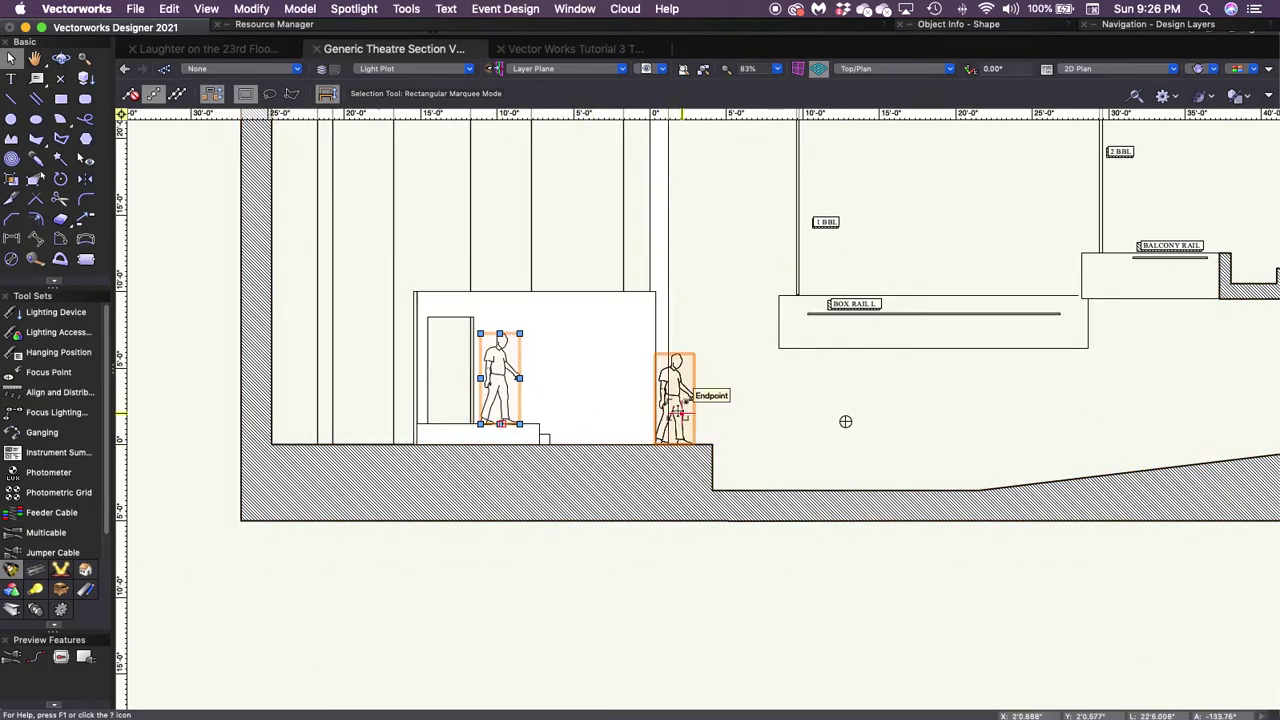
left_click_drag(688, 401, 586, 405)
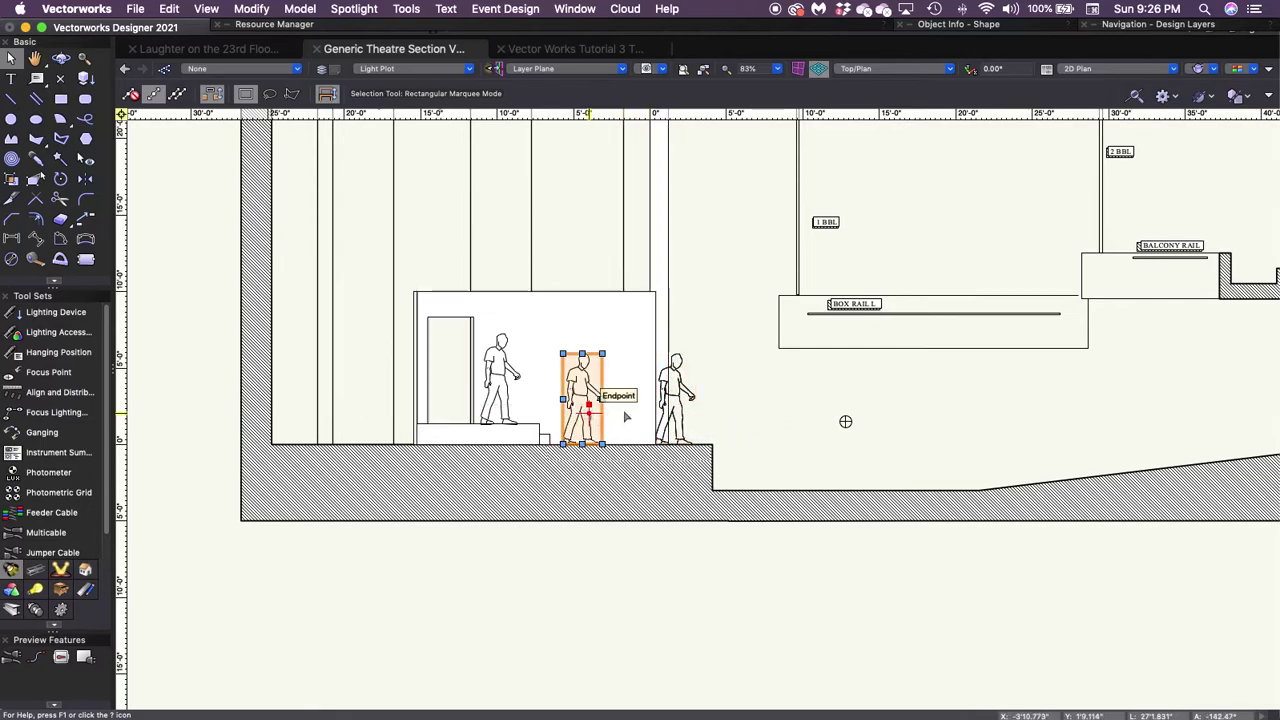
left_click(756, 402)
scroll(756, 402, "down", 2)
left_click_drag(756, 402, 705, 535)
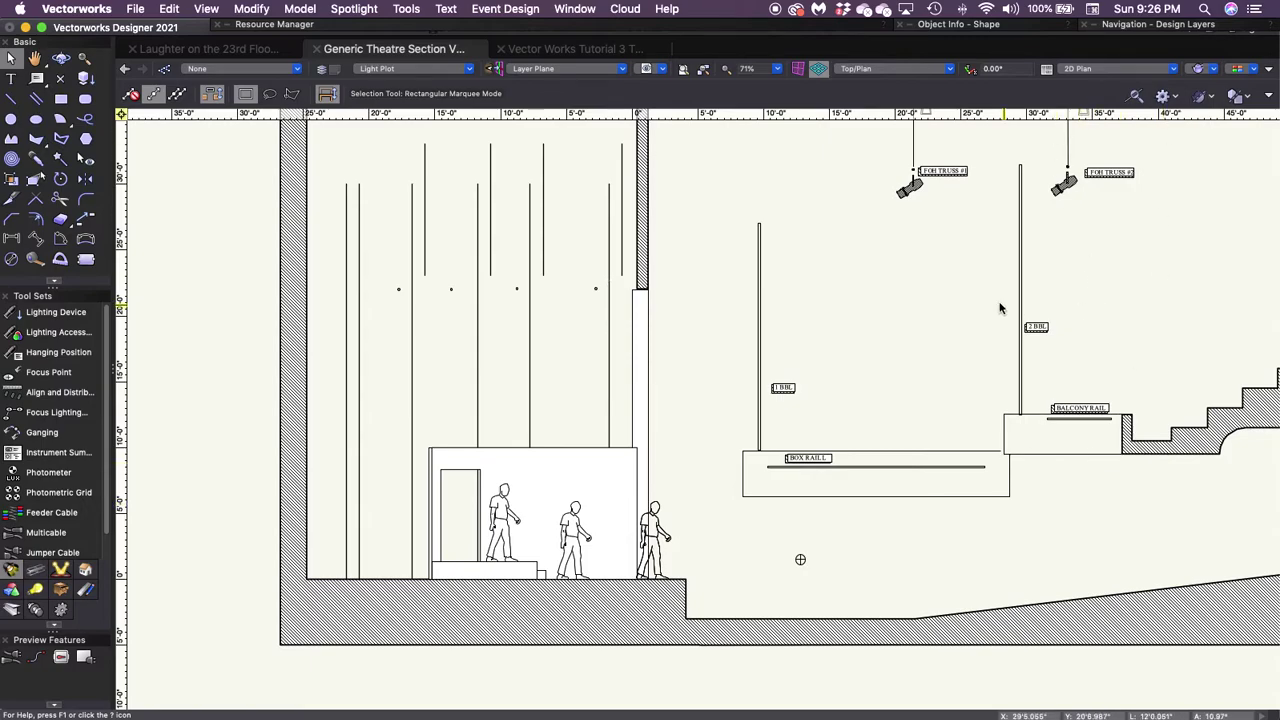
key("2")
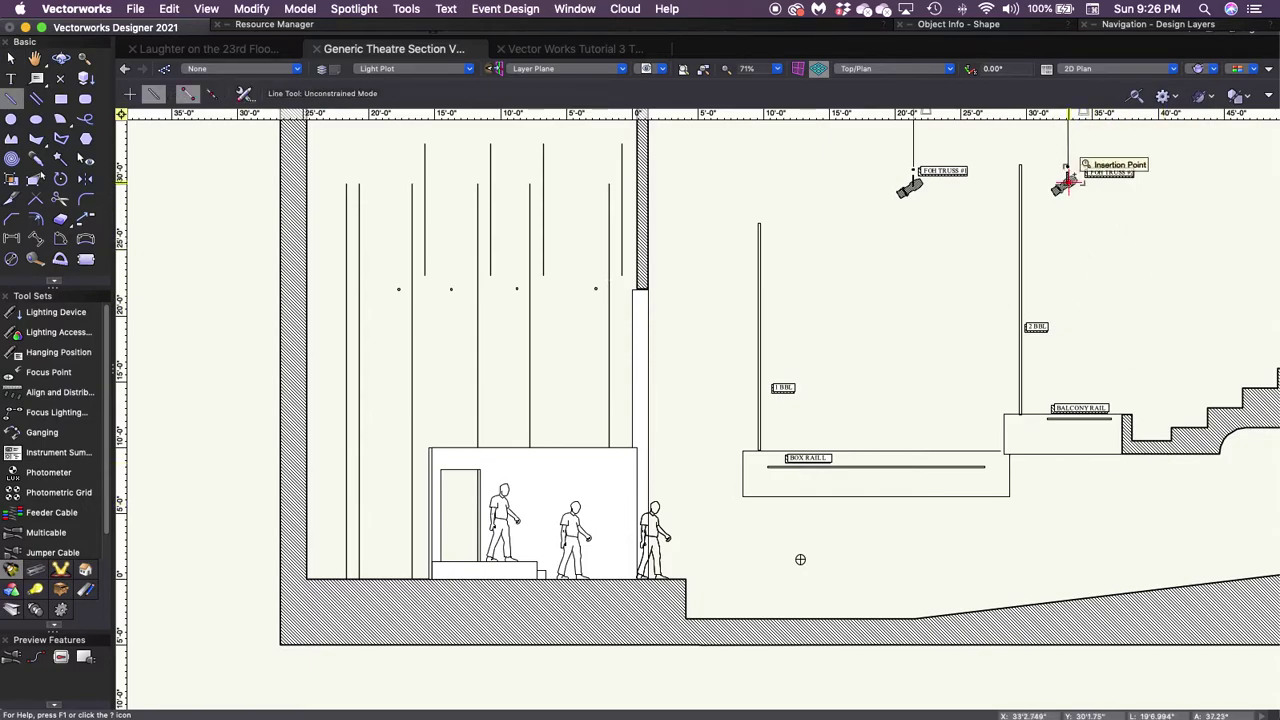
left_click(1068, 180)
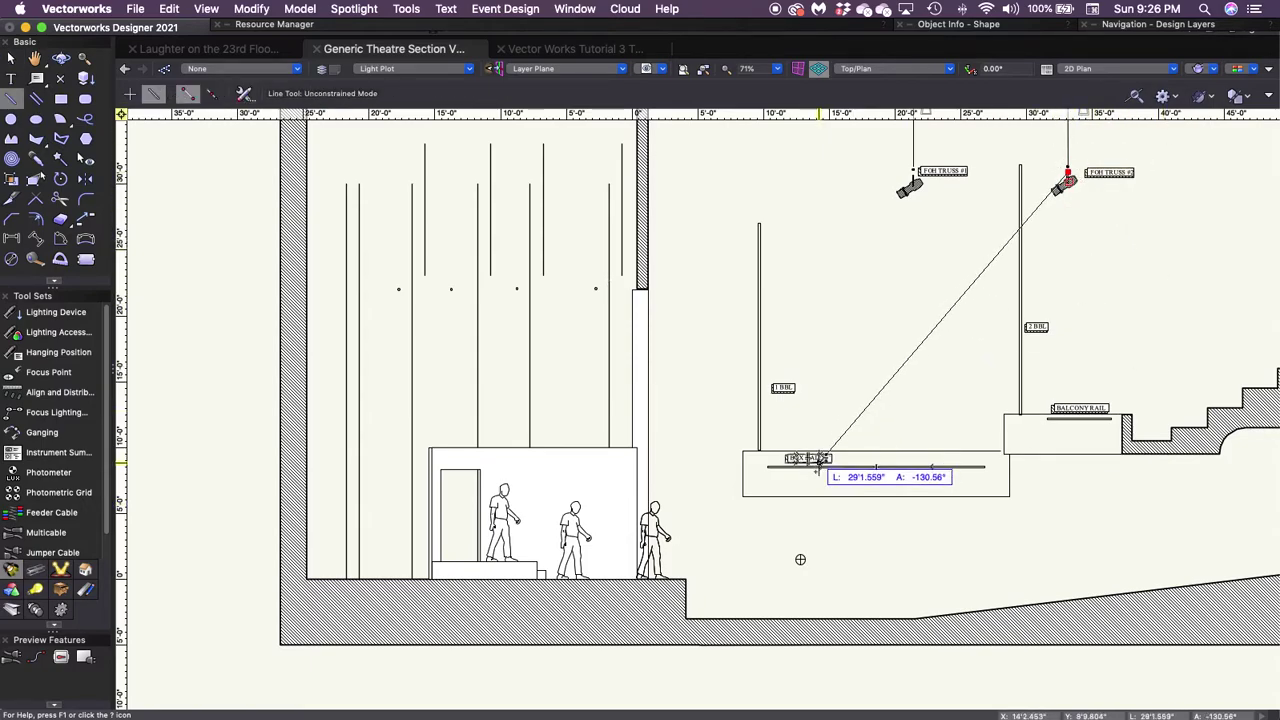
left_click(655, 505)
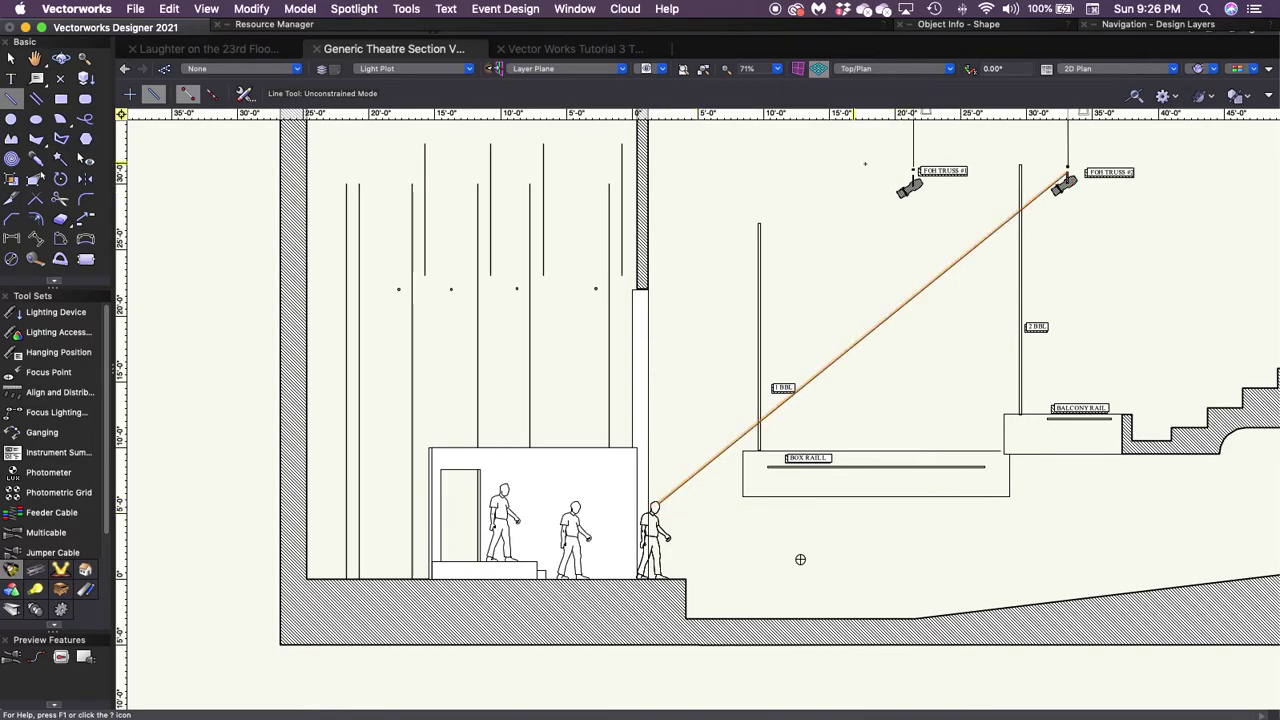
left_click(913, 170)
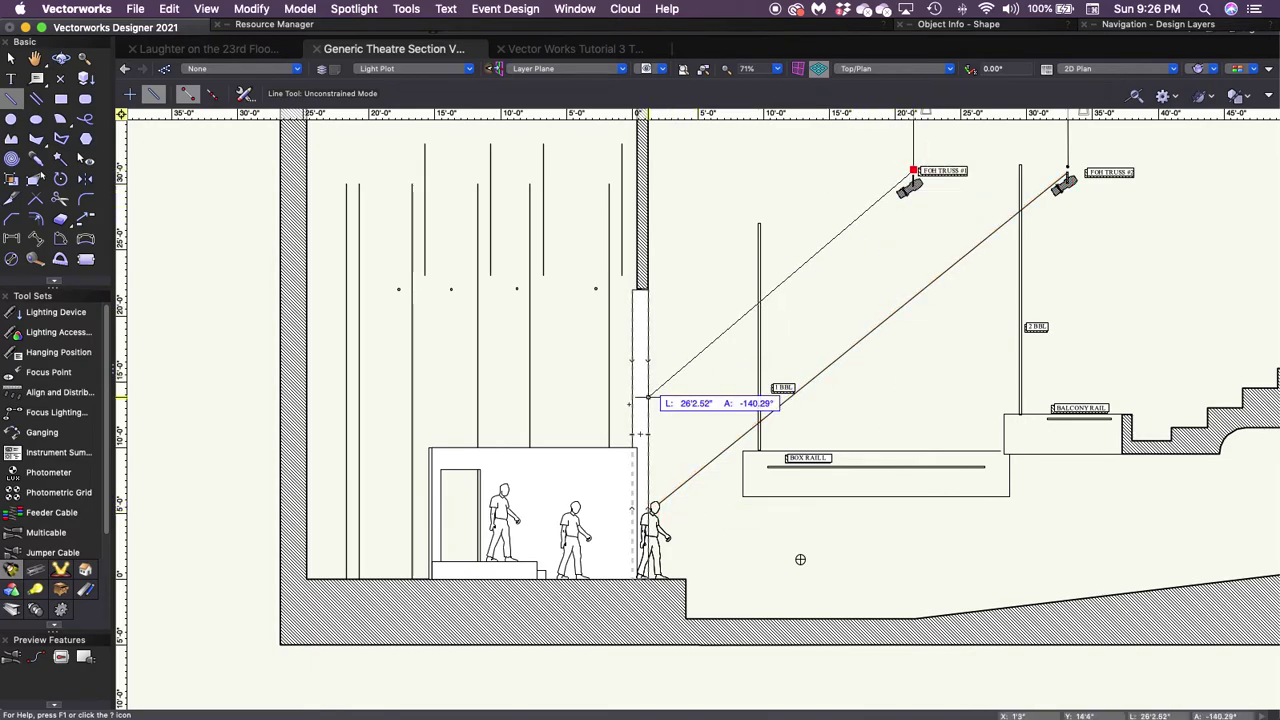
left_click(574, 498)
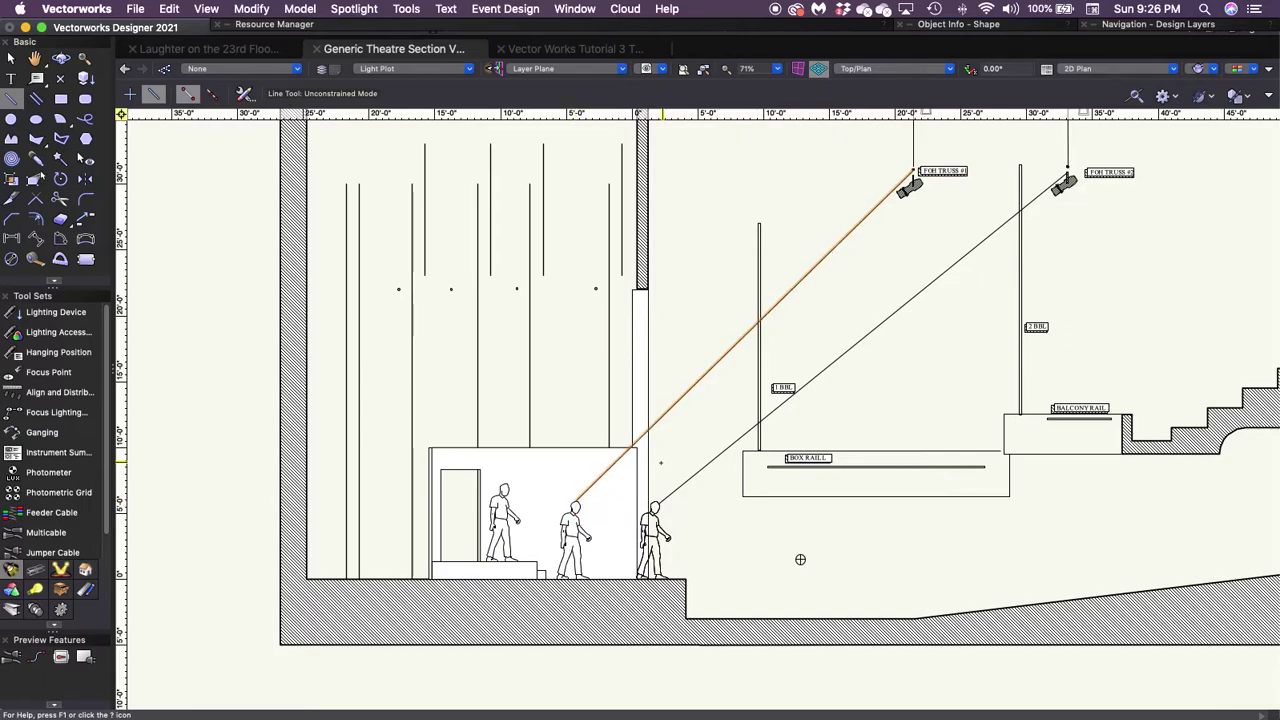
left_click(596, 289)
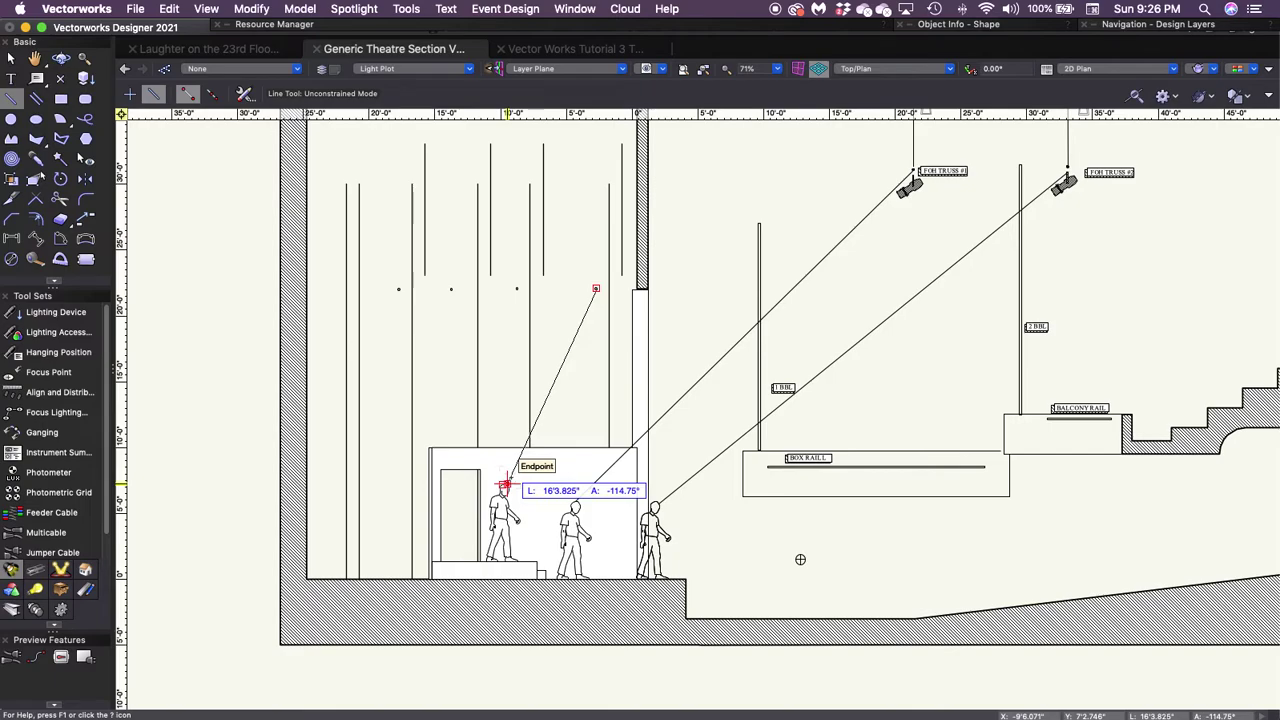
key("Escape")
key("x")
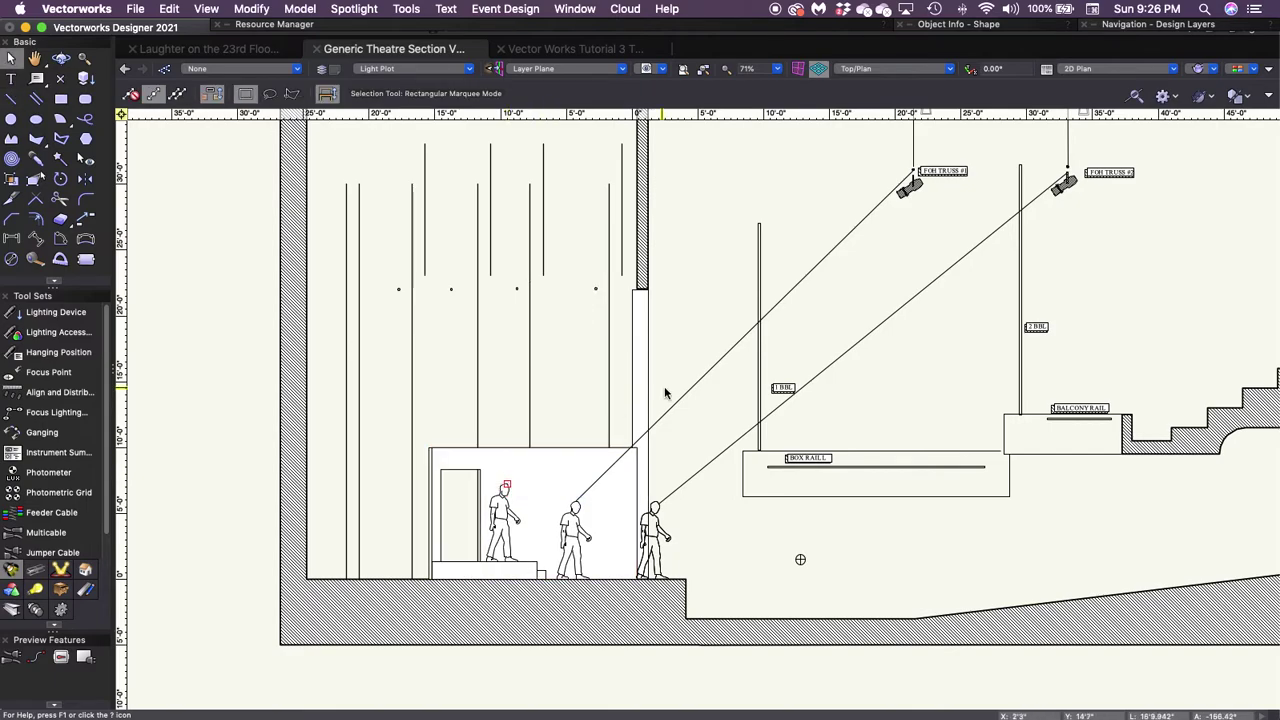
left_click(880, 324)
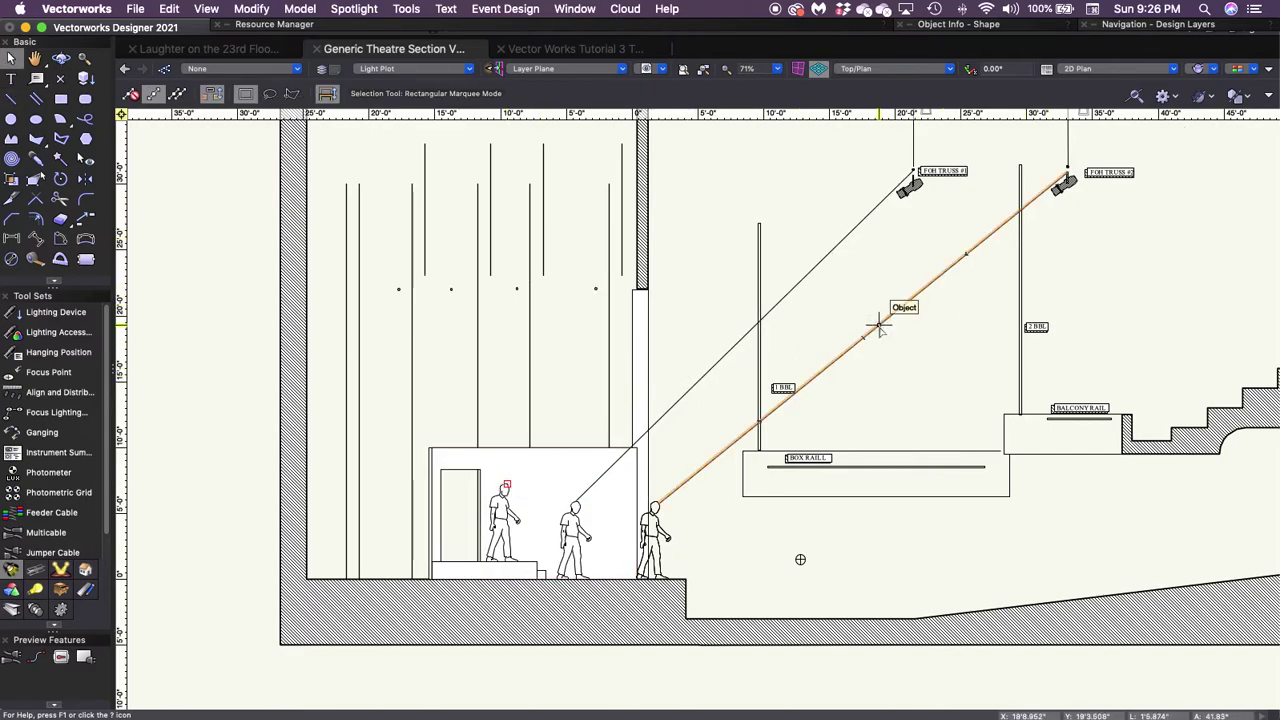
left_click(780, 302, "shift")
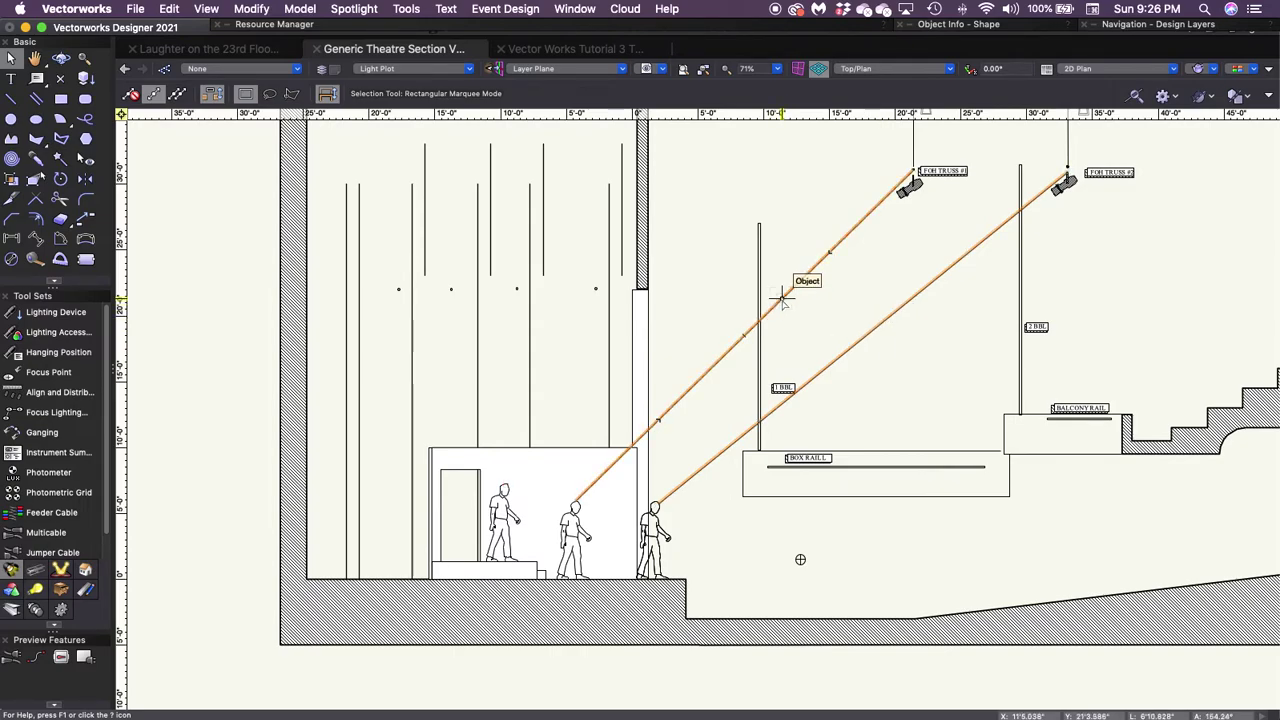
key("Delete")
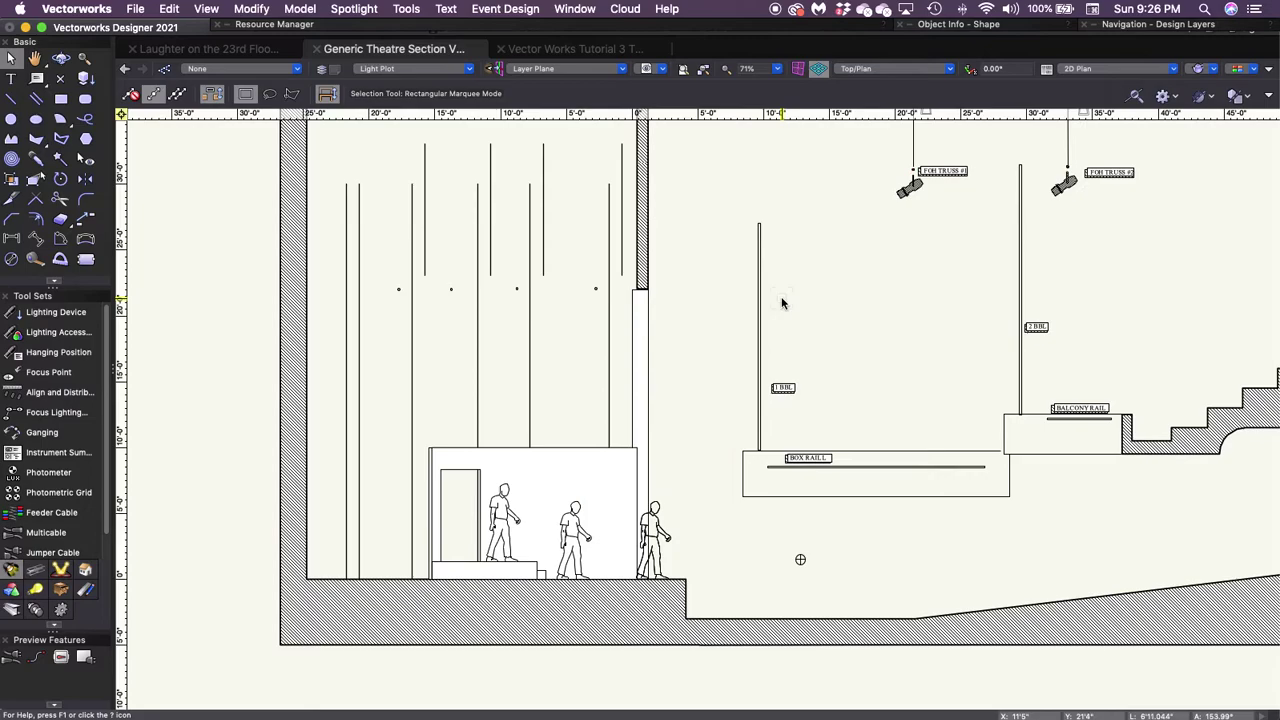
left_click(204, 49)
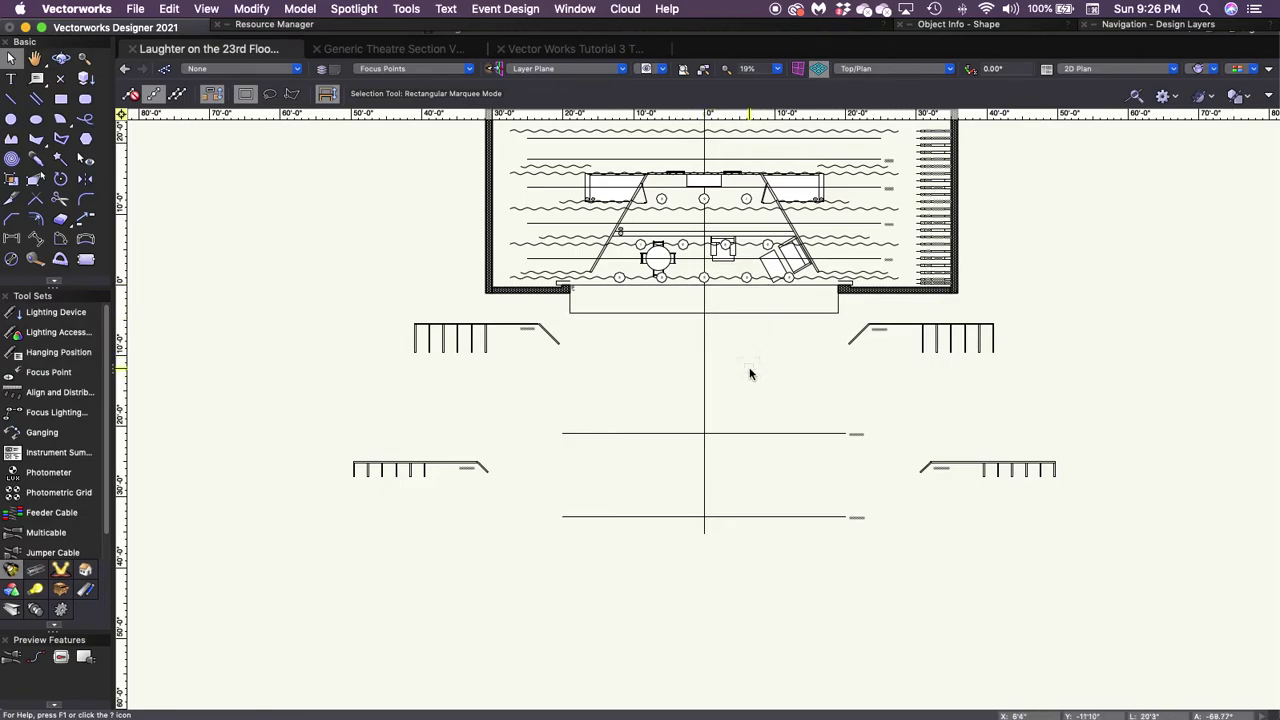
left_click(36, 240)
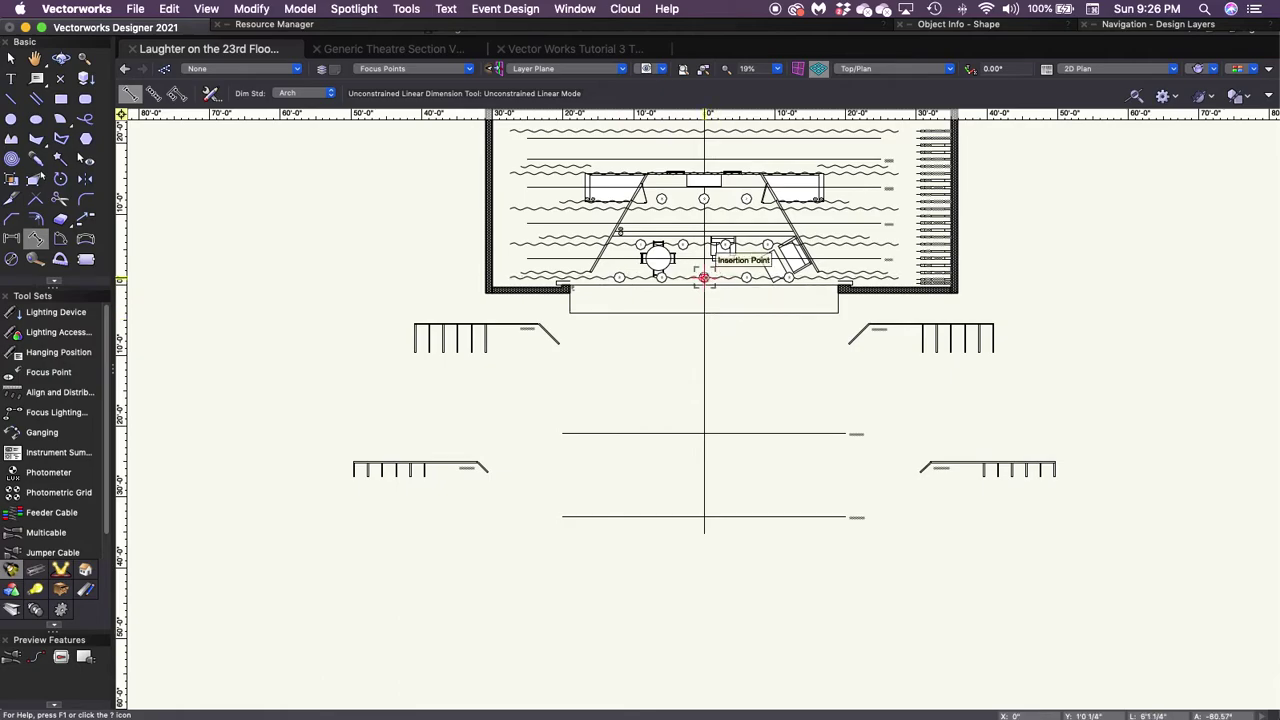
left_click(704, 277)
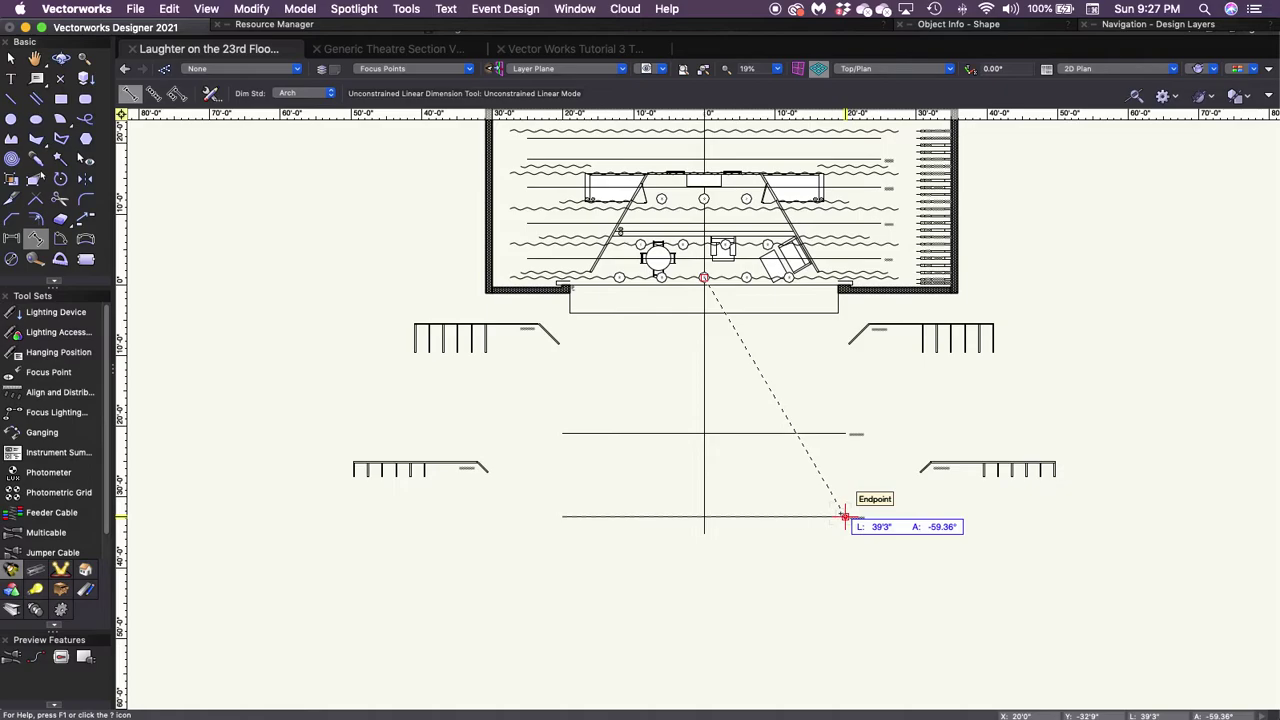
key("Escape")
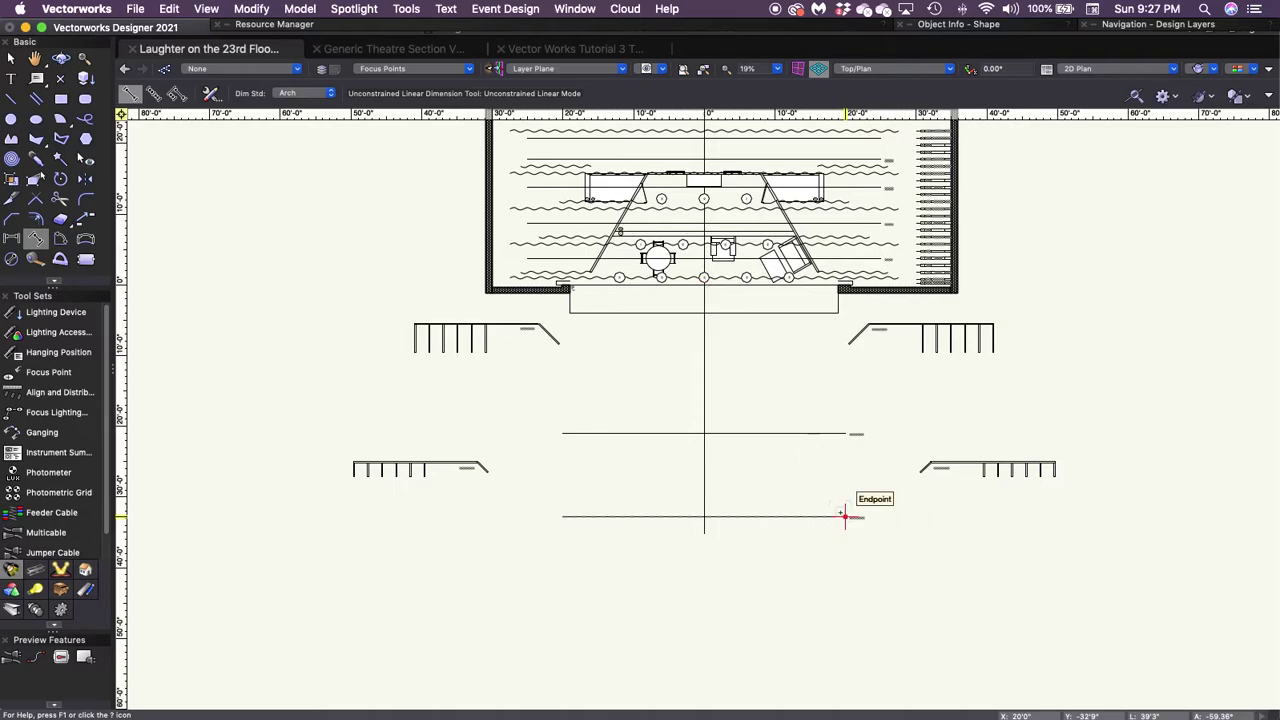
key("x")
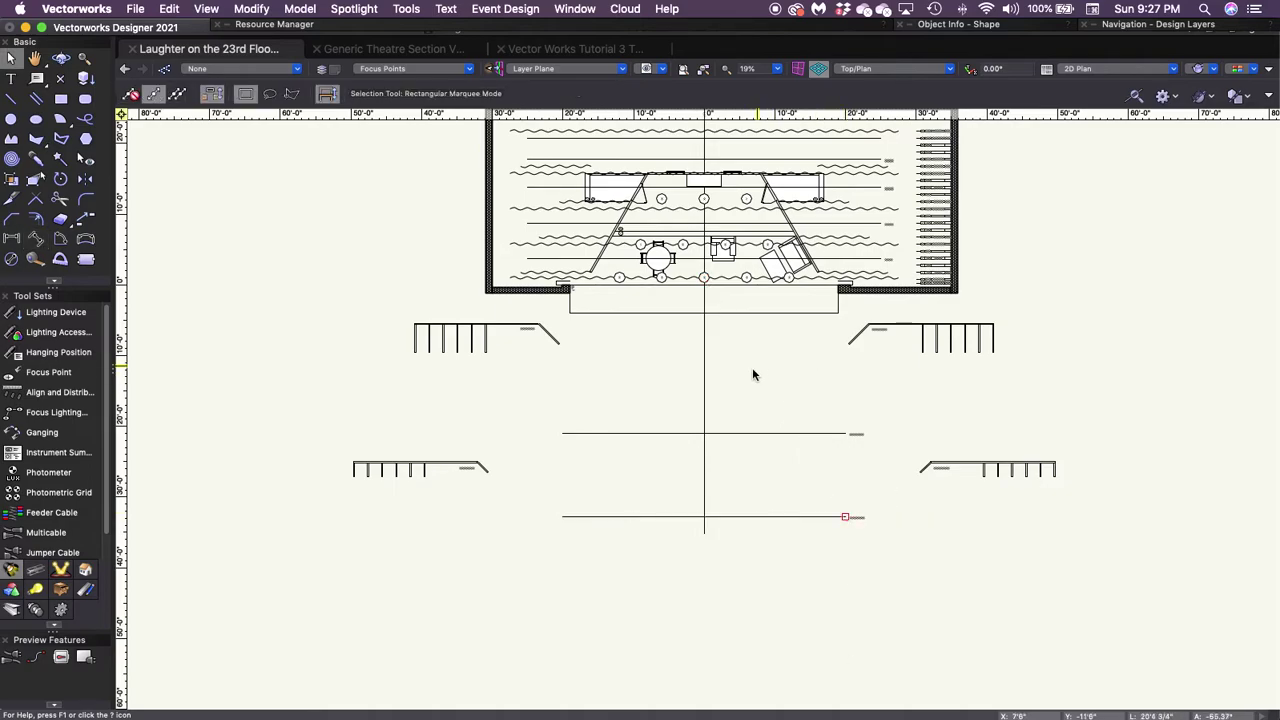
left_click(389, 48)
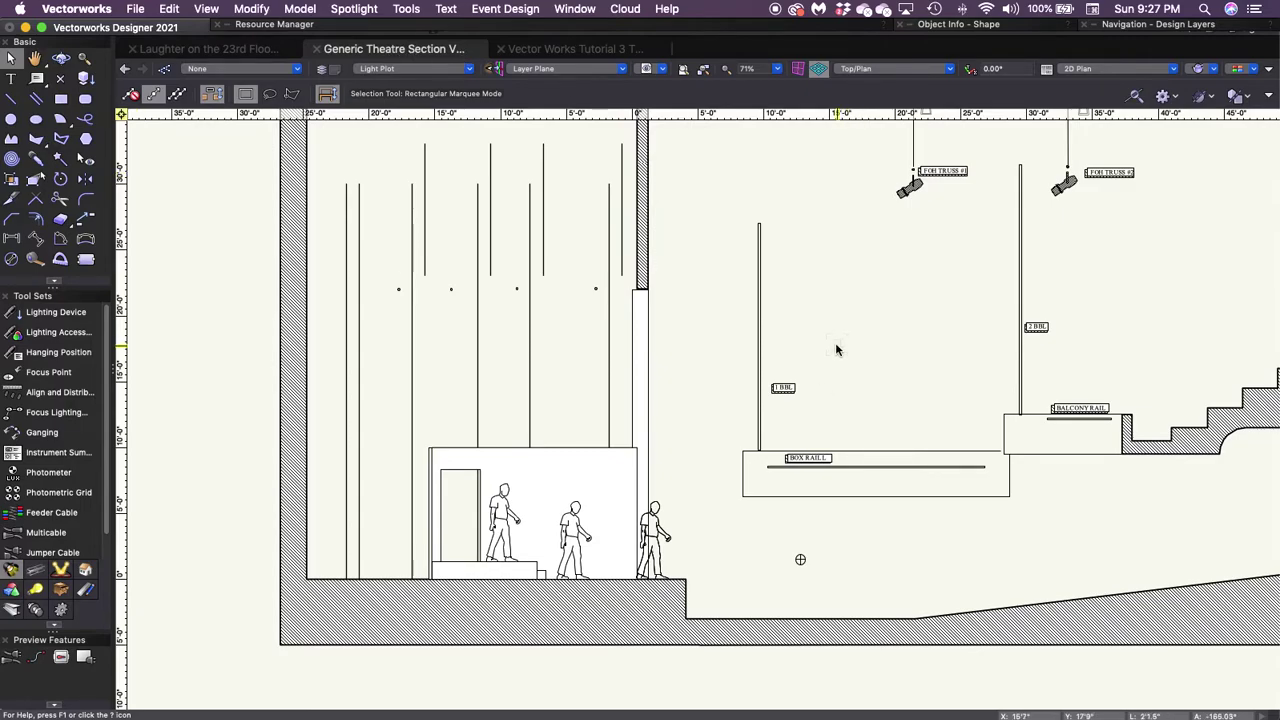
key("m")
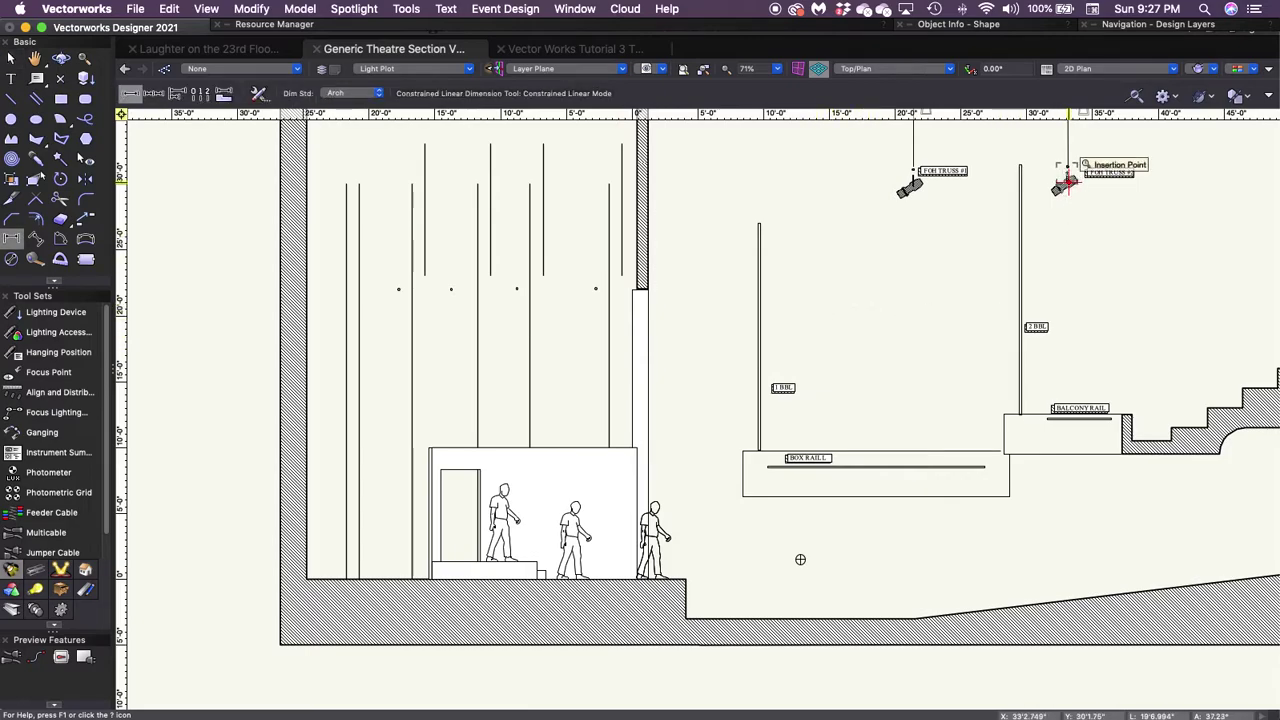
left_click(1067, 165)
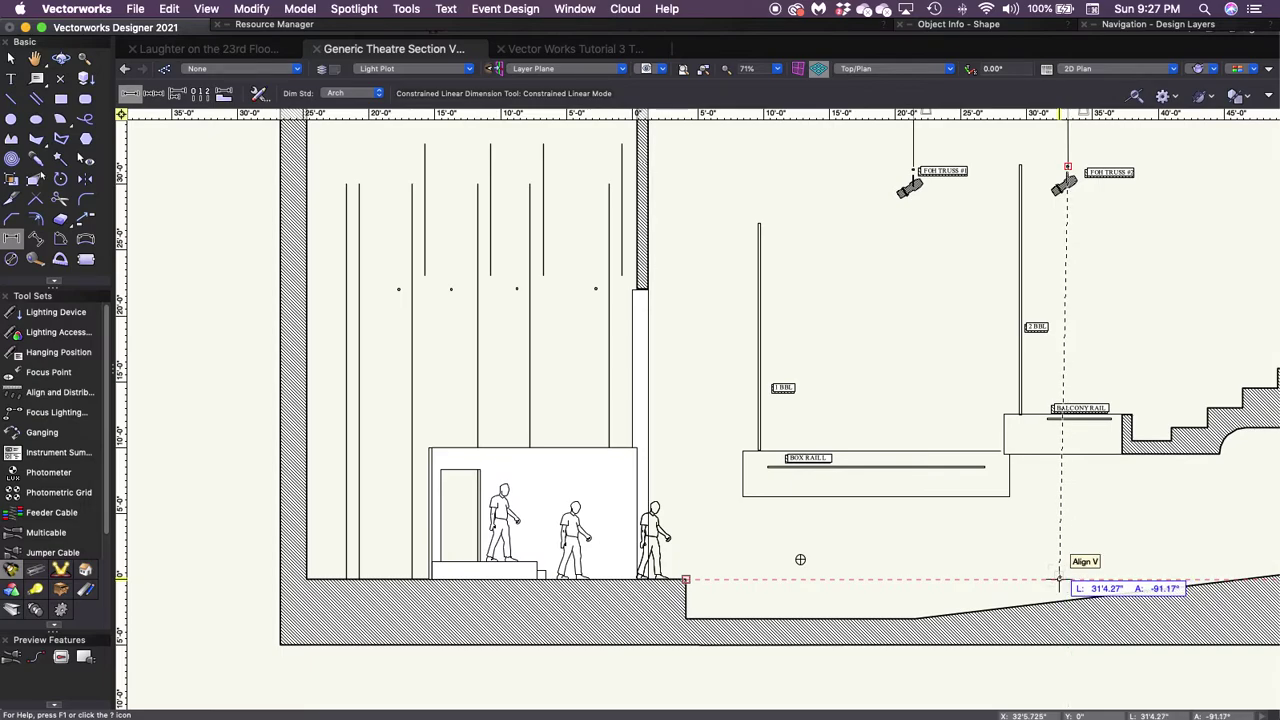
key("Escape")
key("x")
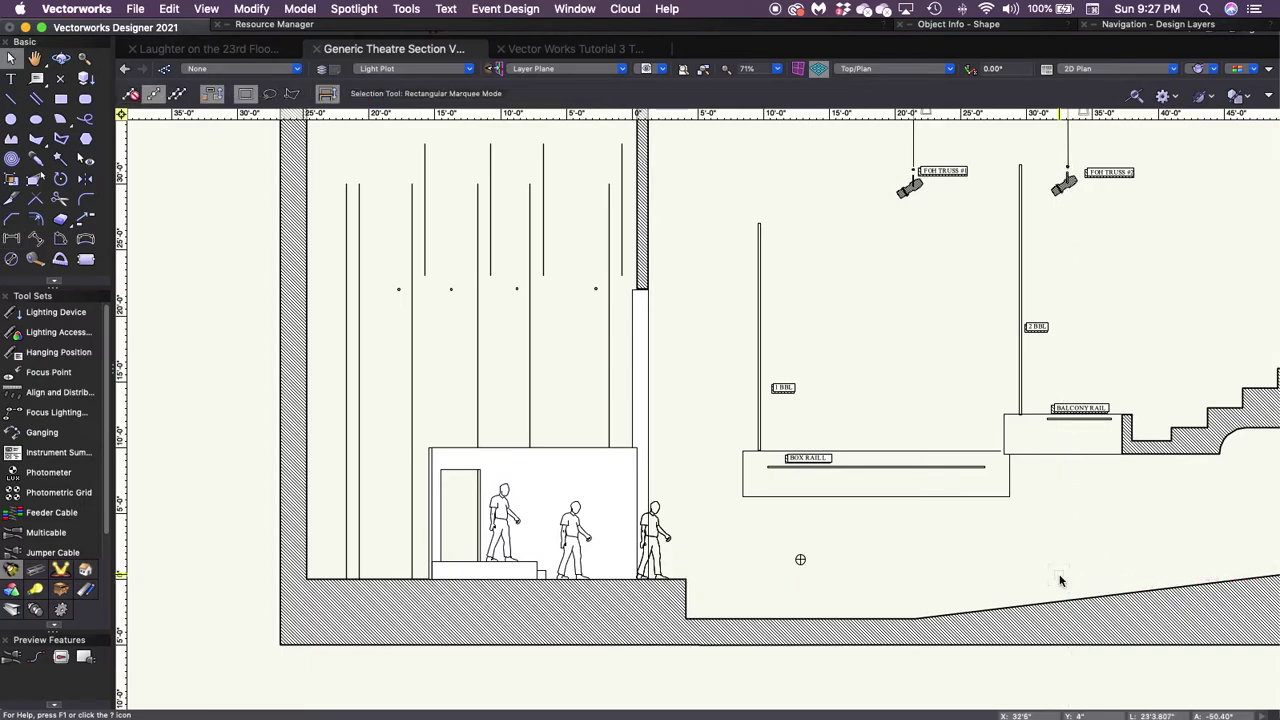
key("super+Tab")
key("super+Tab")
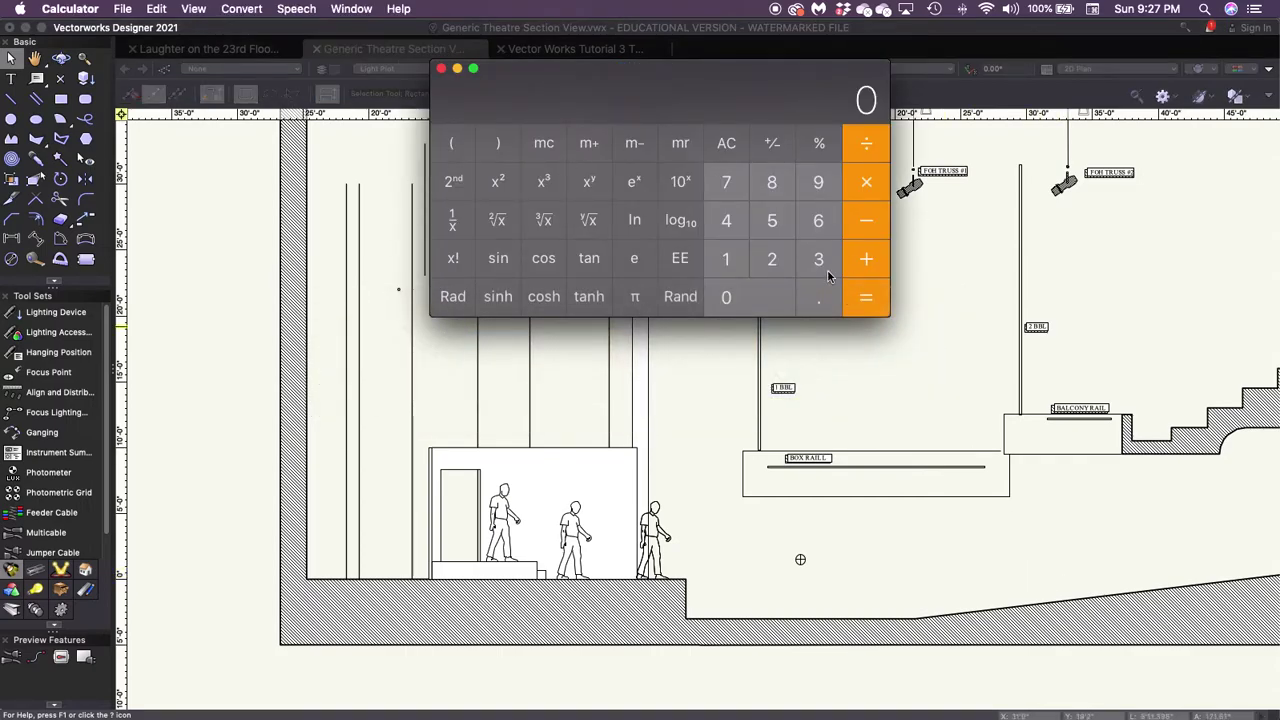
In Calculator, square 30 and 40, getting 900 and 1600.
left_click(820, 258)
left_click(752, 298)
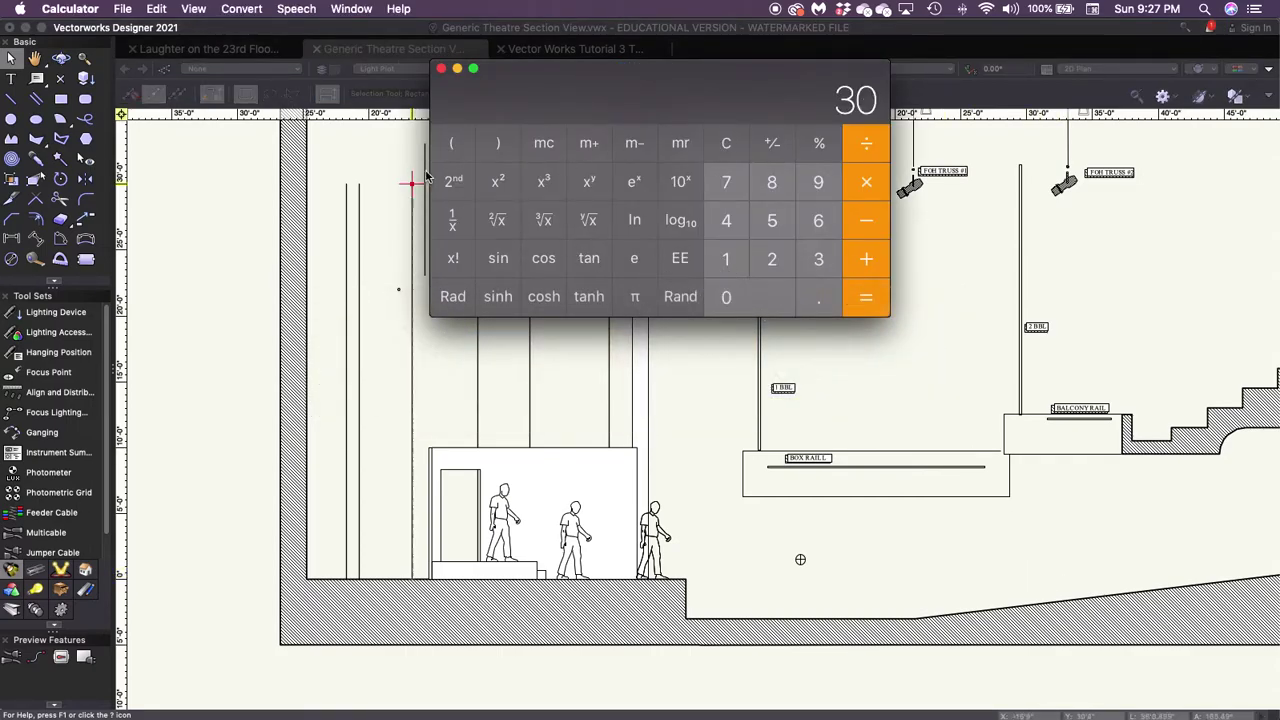
left_click(495, 181)
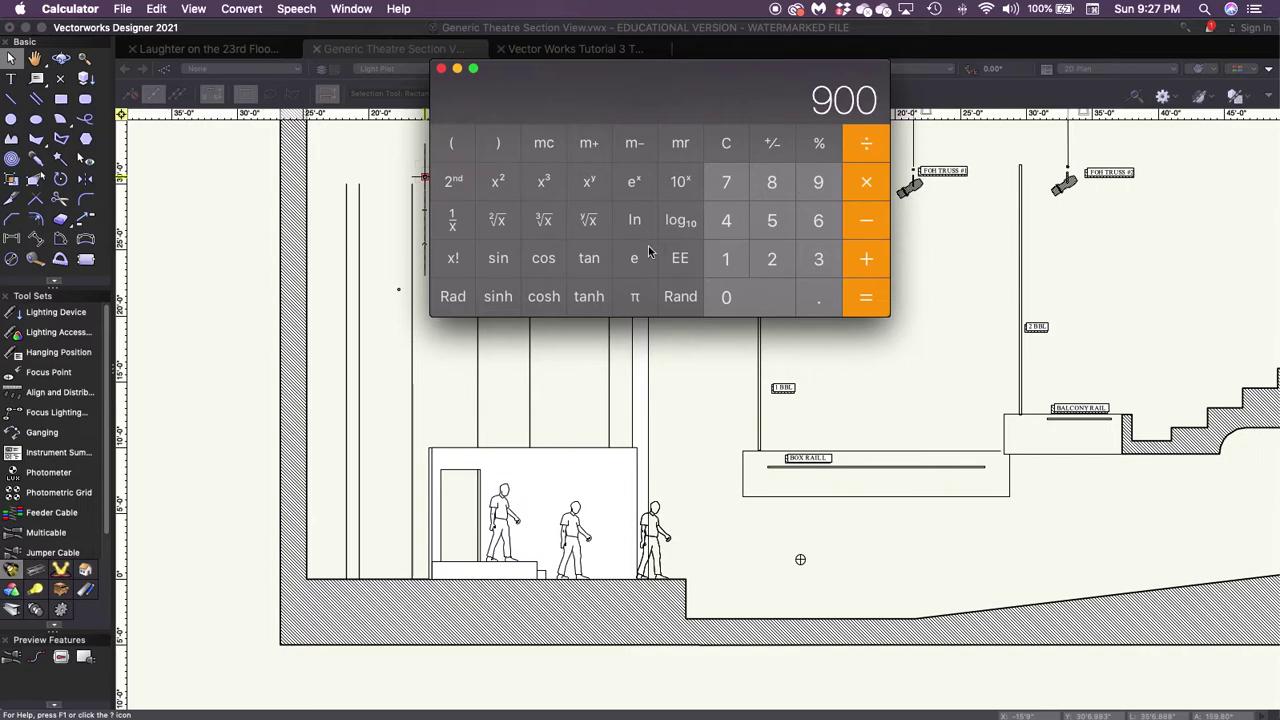
left_click(744, 224)
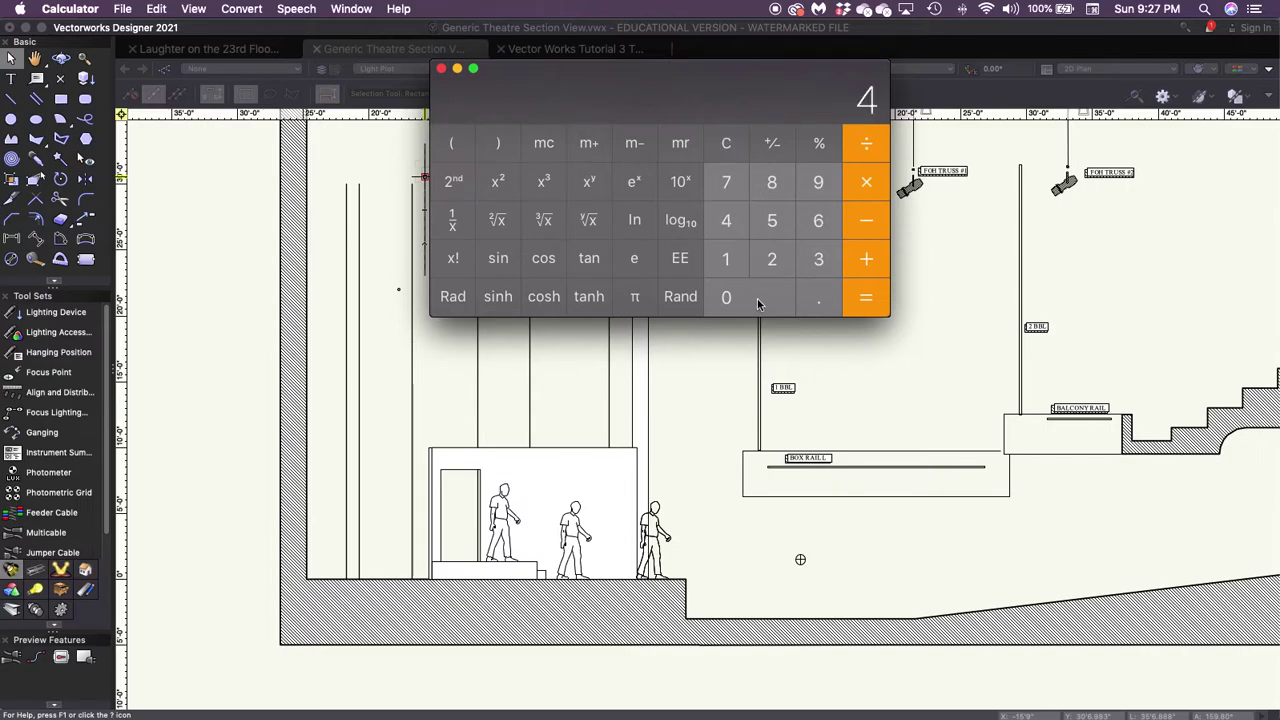
left_click(760, 298)
left_click(499, 184)
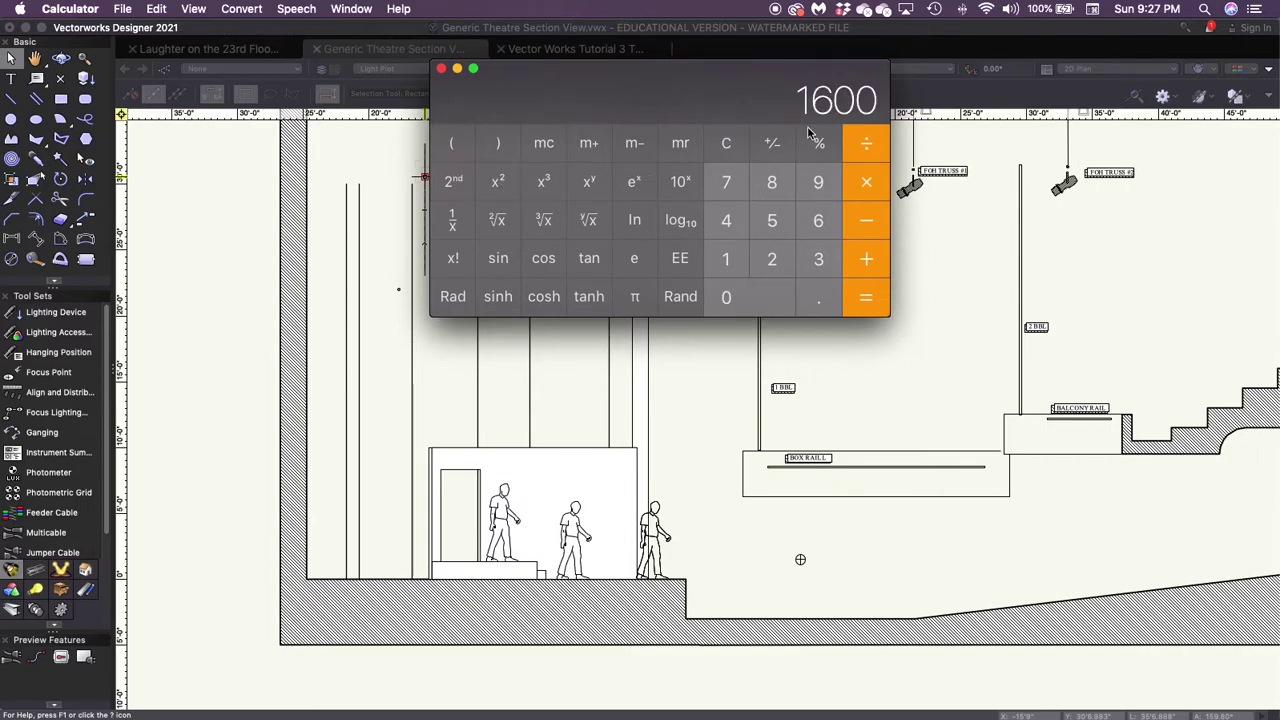
Add 900 to 1600 for 2500, take its square root to get 50, and close Calculator.
left_click(864, 251)
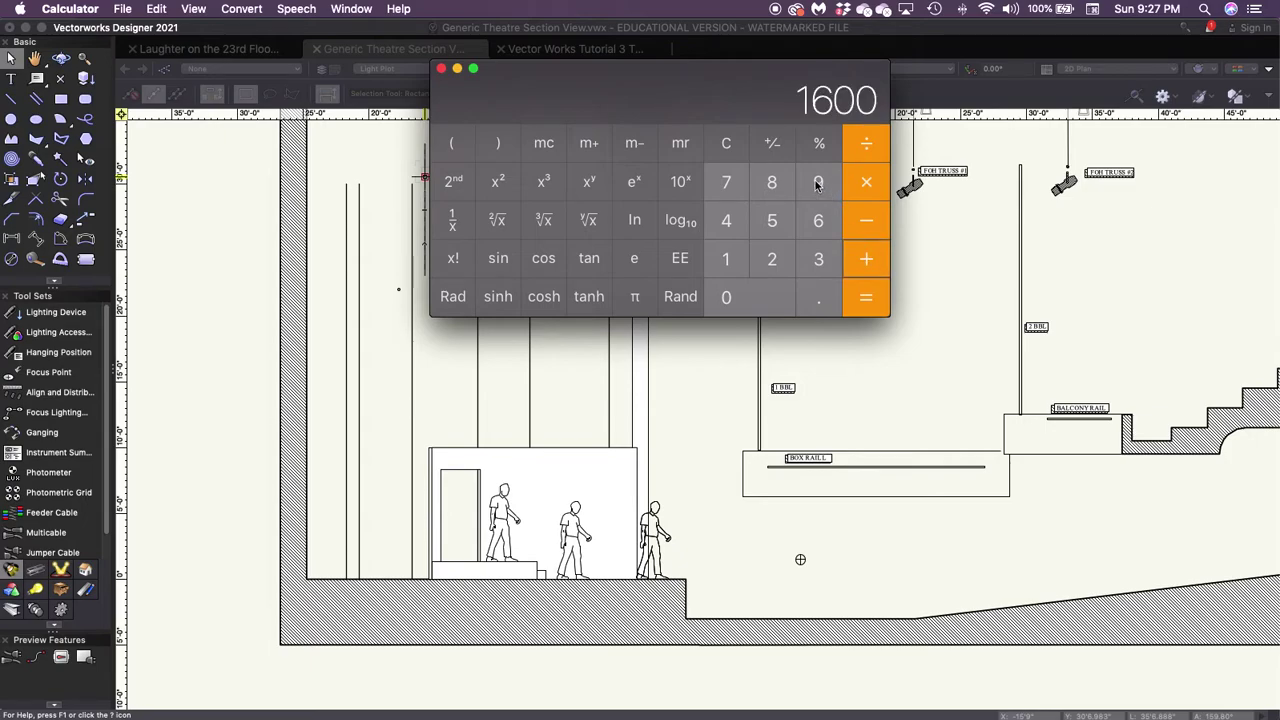
left_click(818, 184)
left_click(740, 306)
left_click(740, 306)
left_click(868, 301)
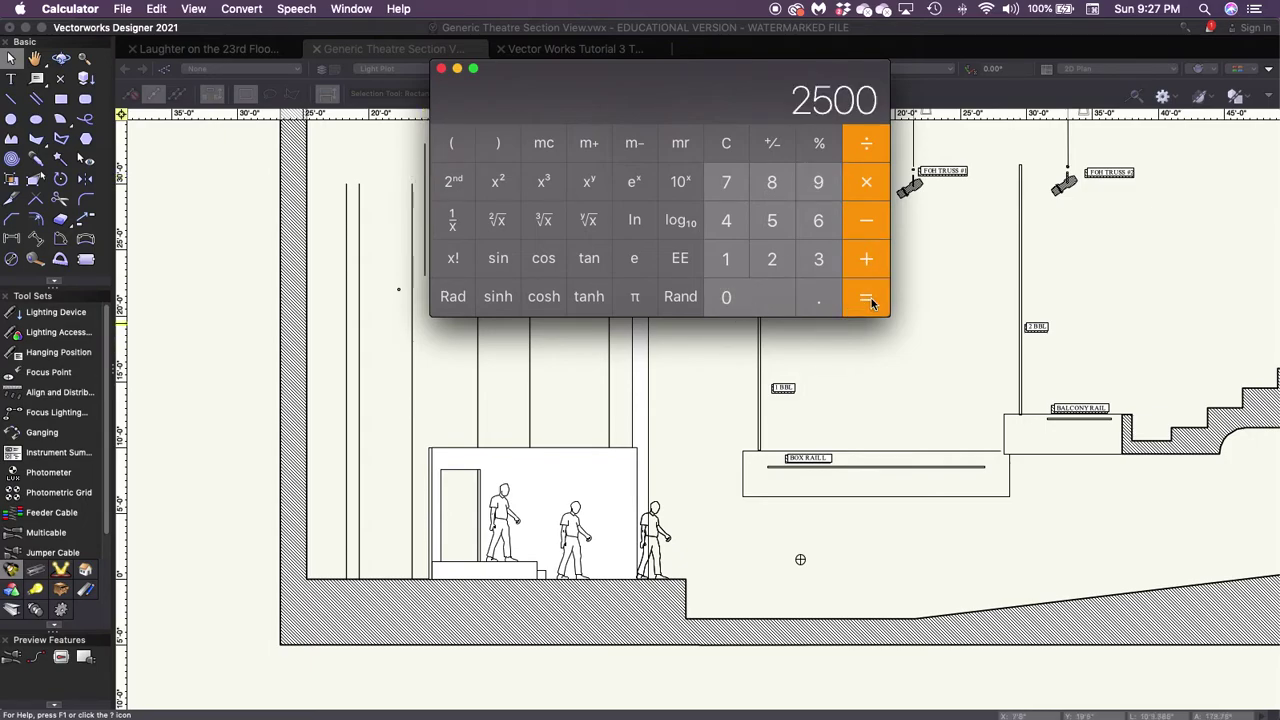
left_click(498, 222)
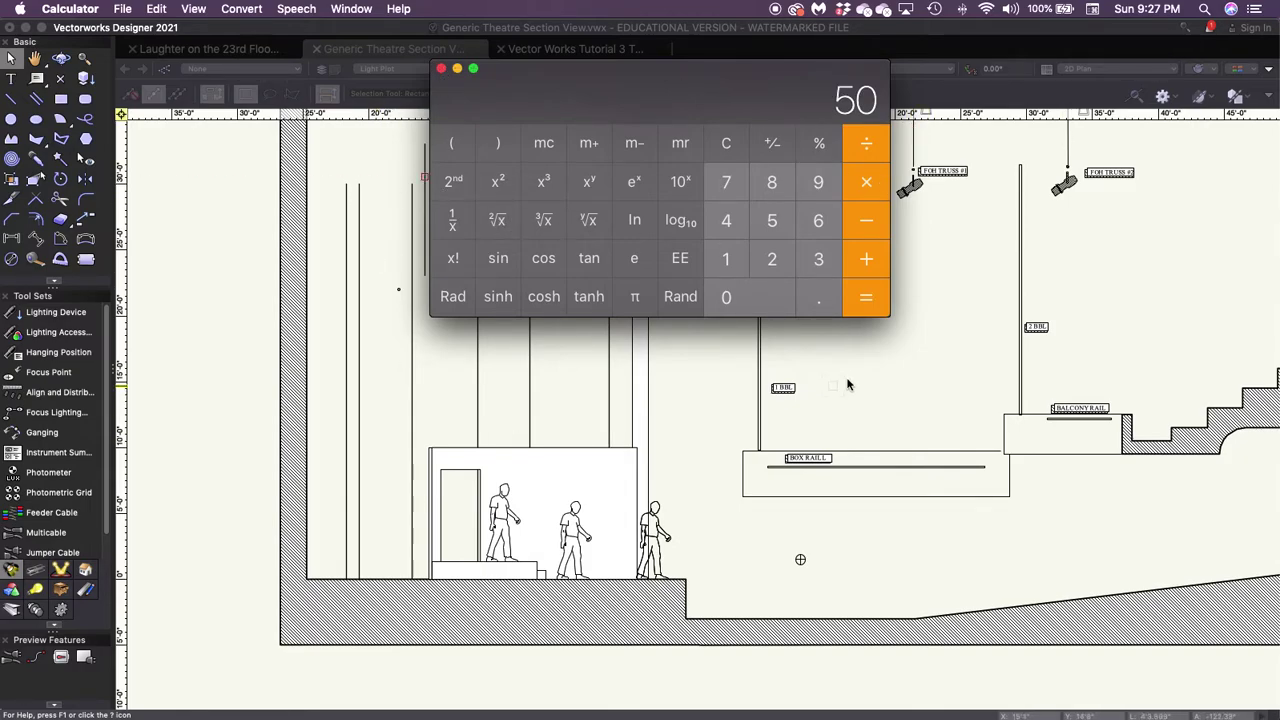
left_click(441, 69)
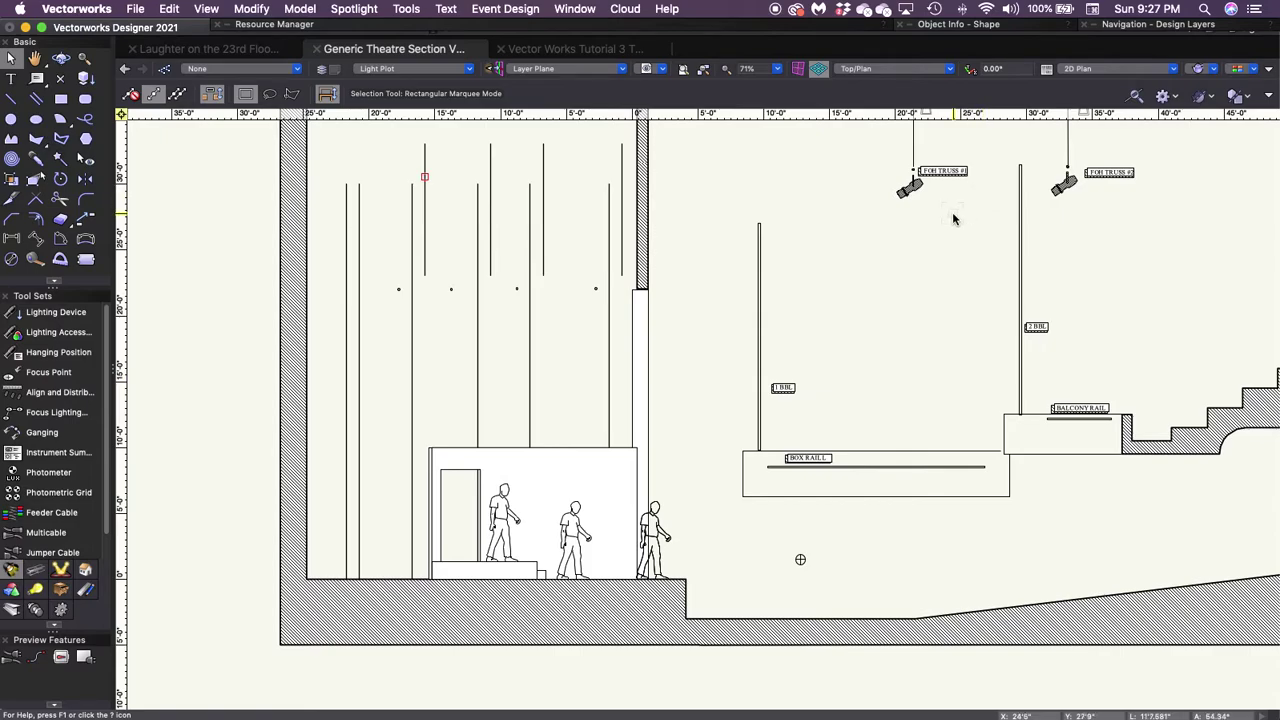
Consult the photometrics beam-size chart in Preview, then switch back toward Vectorworks.
key("super+Tab")
key("super+Tab")
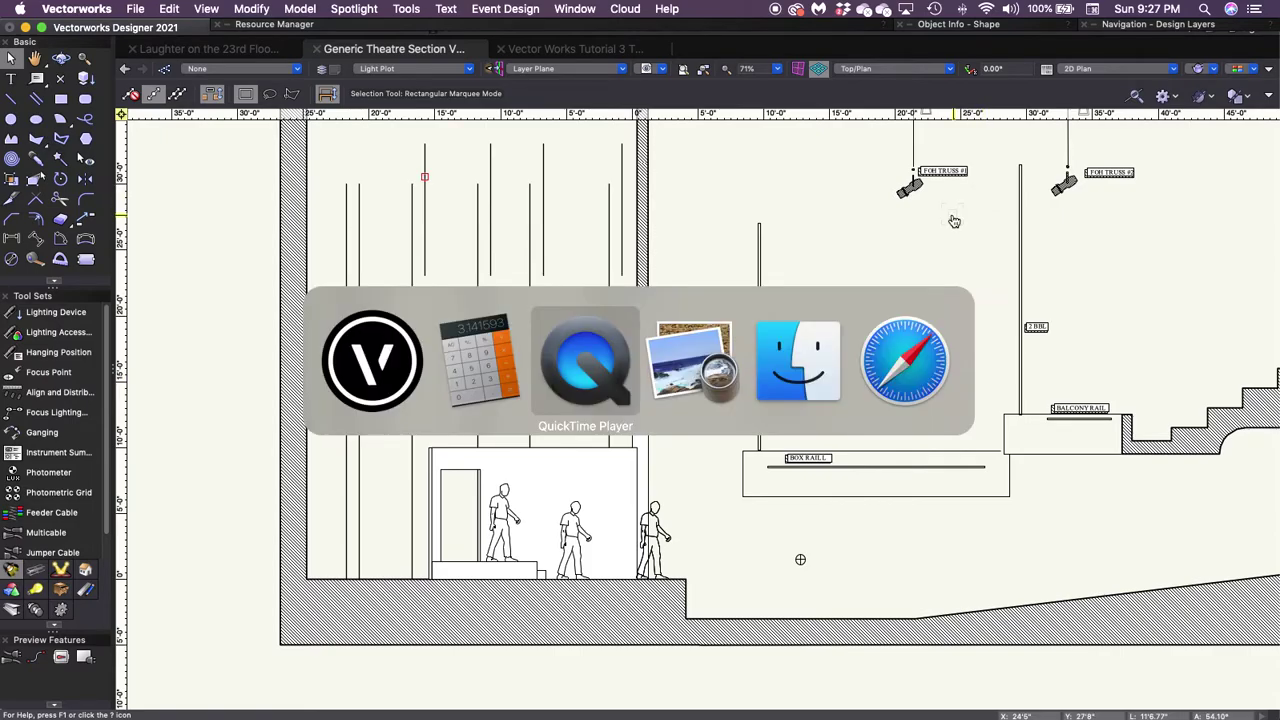
key("super+Tab")
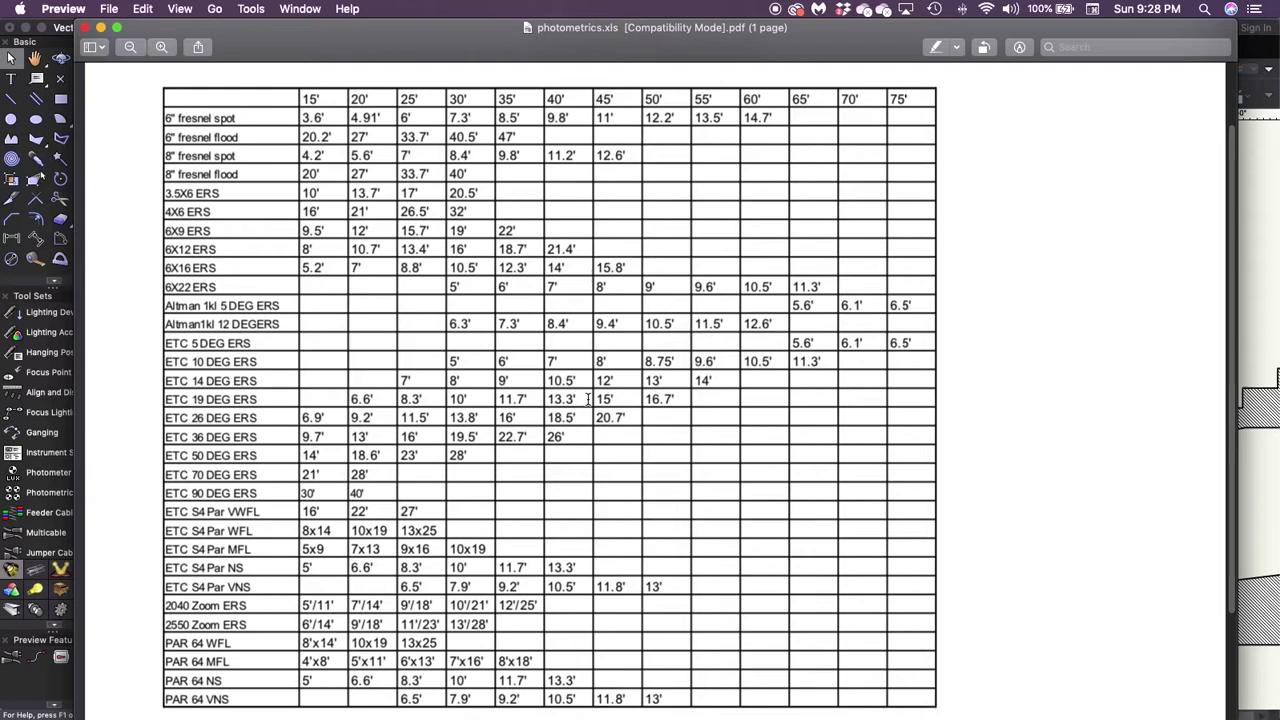
key("super+Tab")
Back in Vectorworks, draw an angle line from the overhead hanging point to the downstage figure's head.
left_click(478, 360)
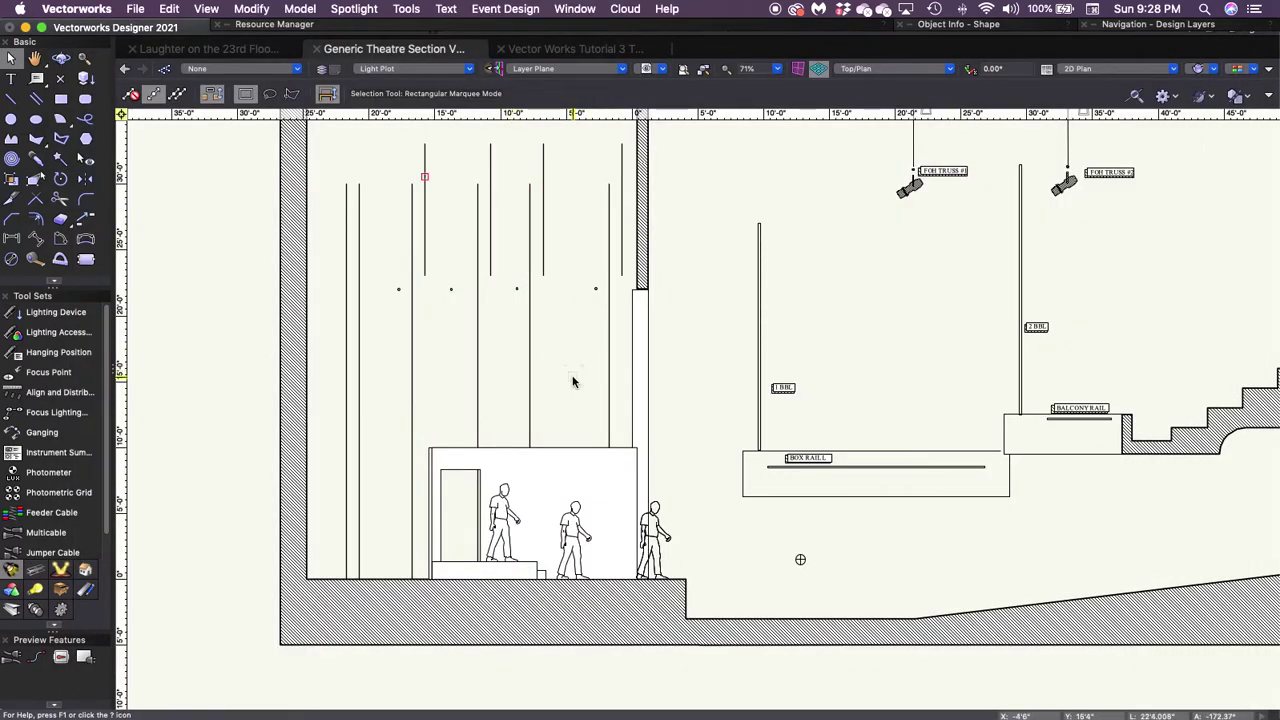
key("2")
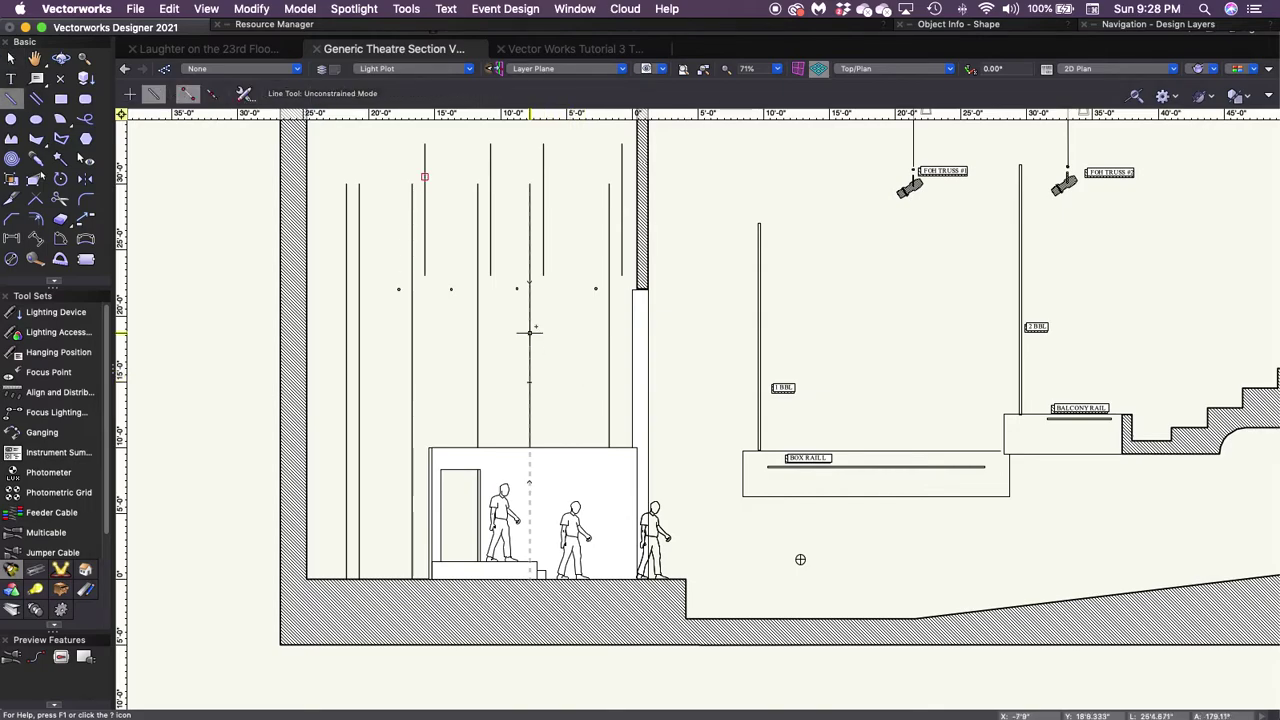
left_click(517, 289)
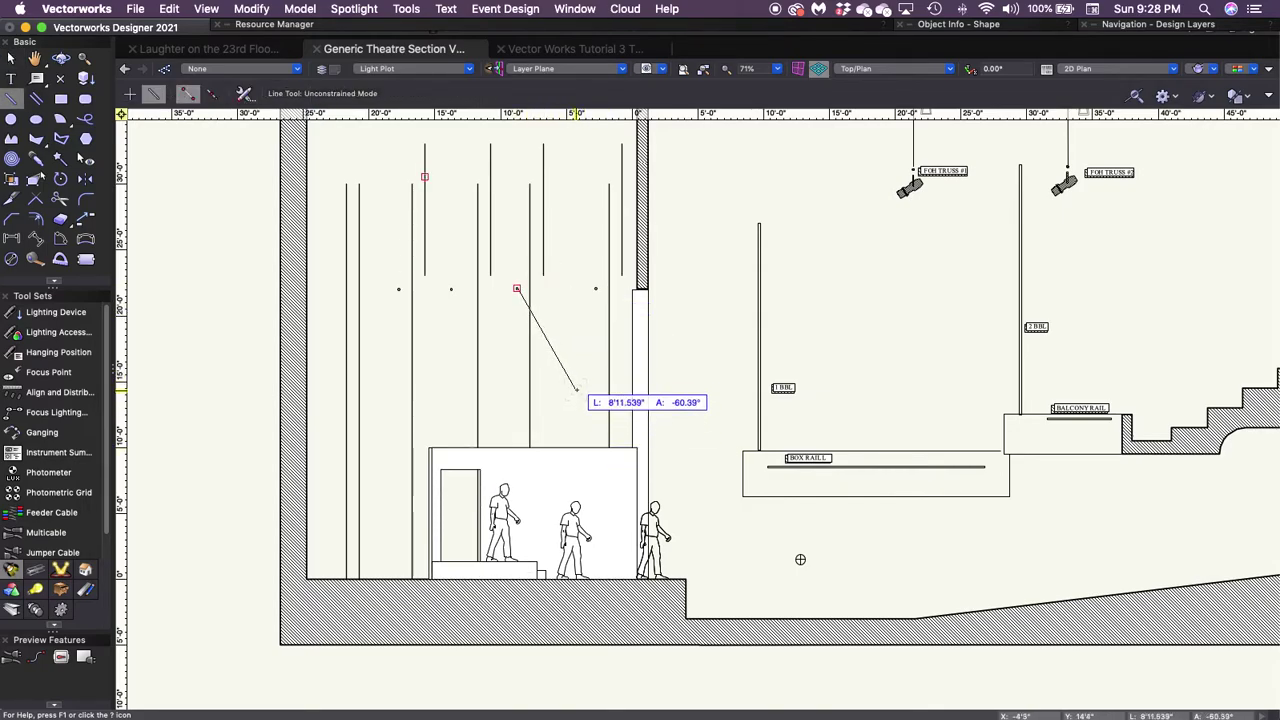
left_click(652, 509)
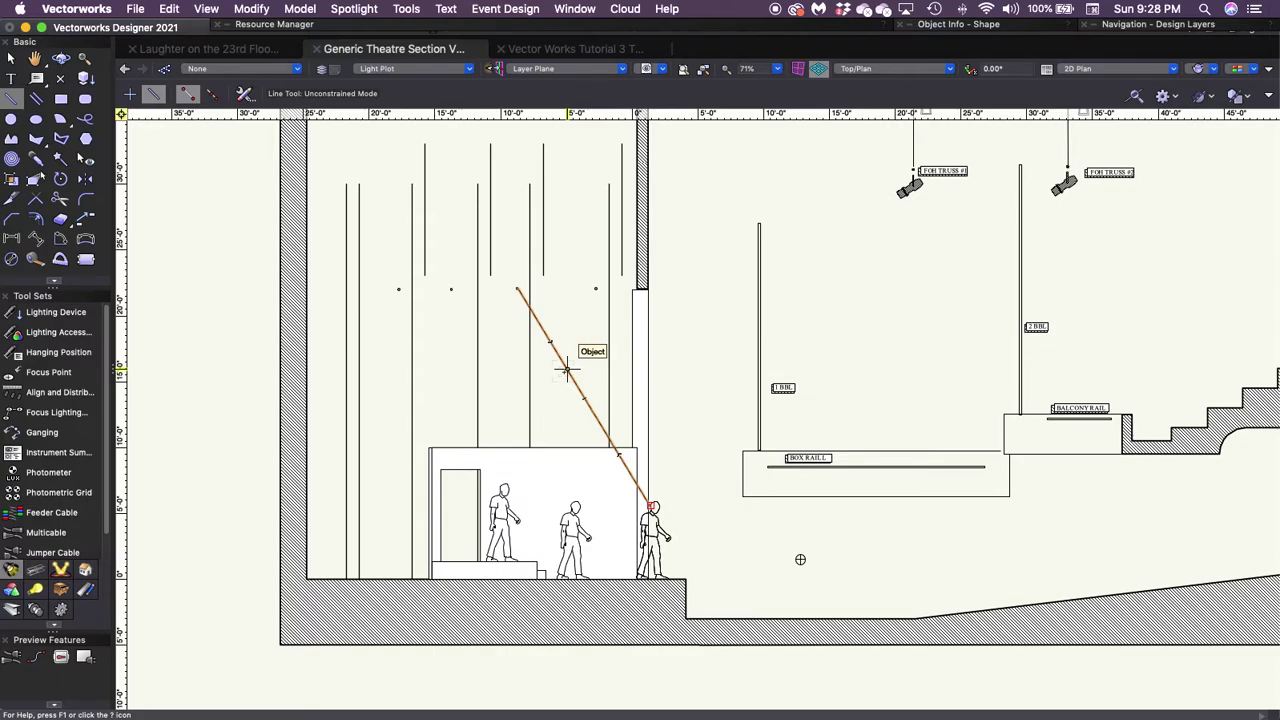
Make two copies of the angle line further left, then select and delete both copies.
key("x")
left_click_drag(566, 370, 500, 372)
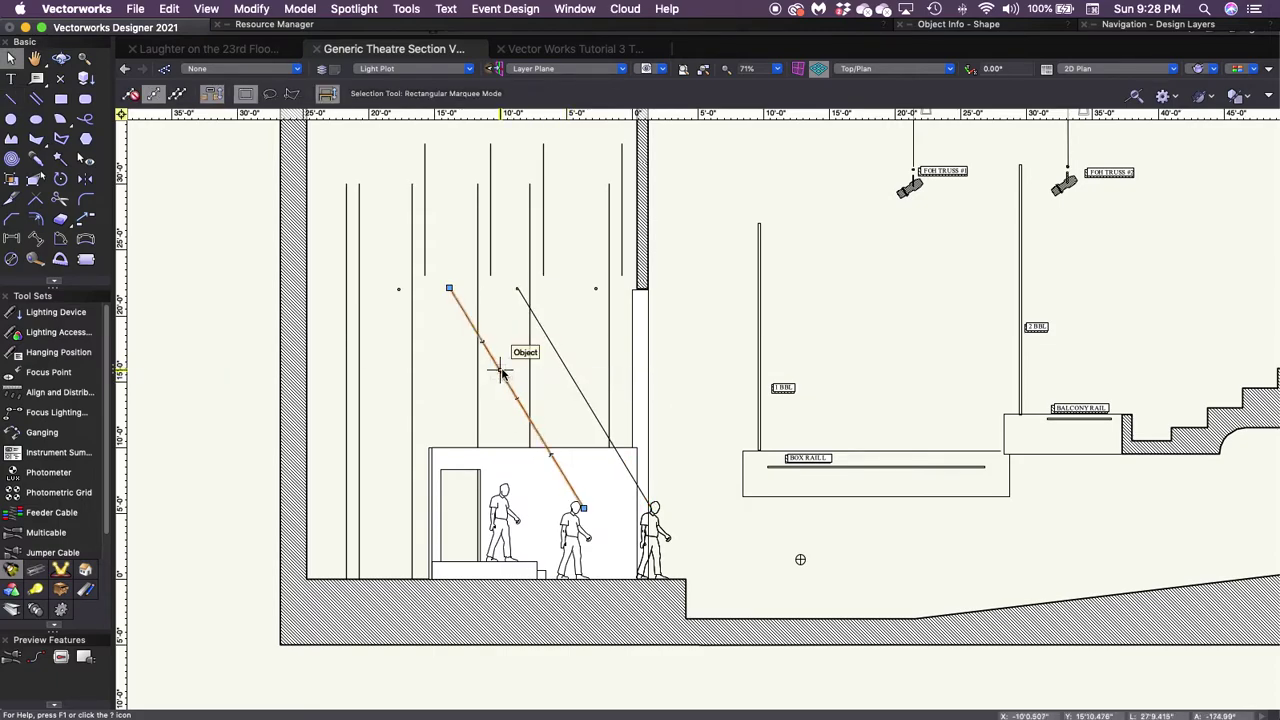
left_click_drag(500, 372, 450, 374)
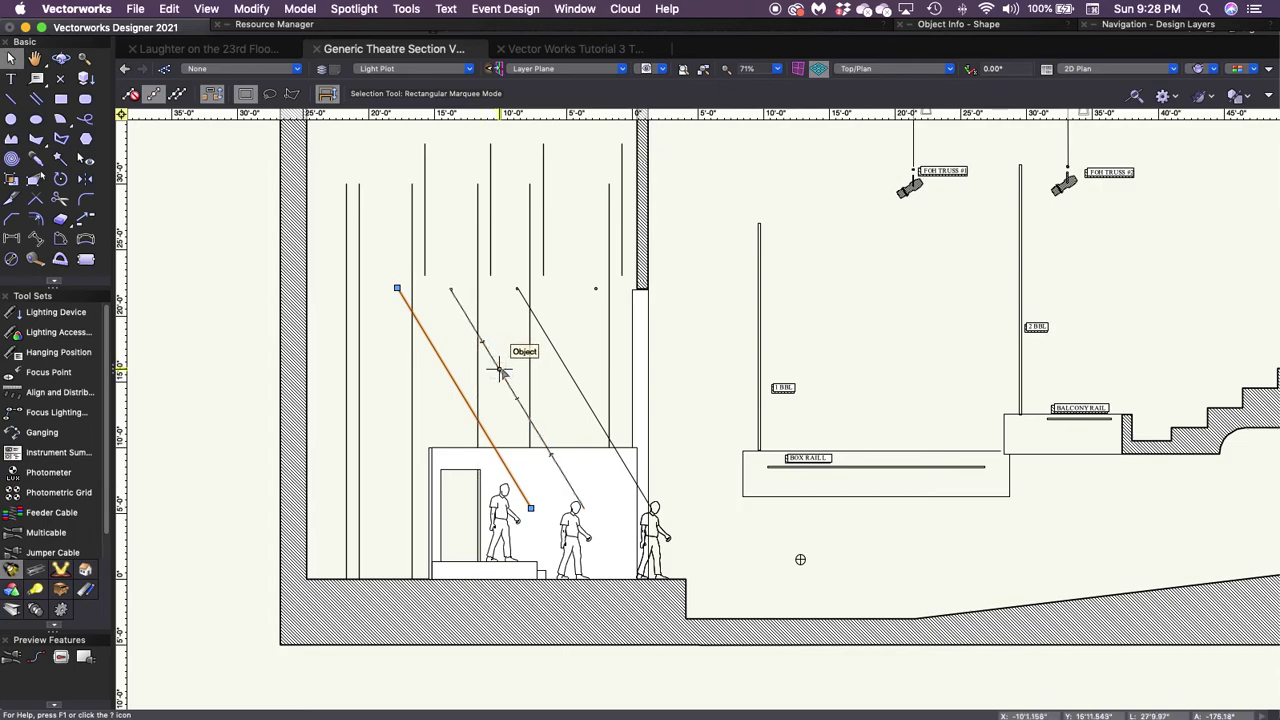
left_click(499, 370, "shift")
left_click(570, 375, "shift")
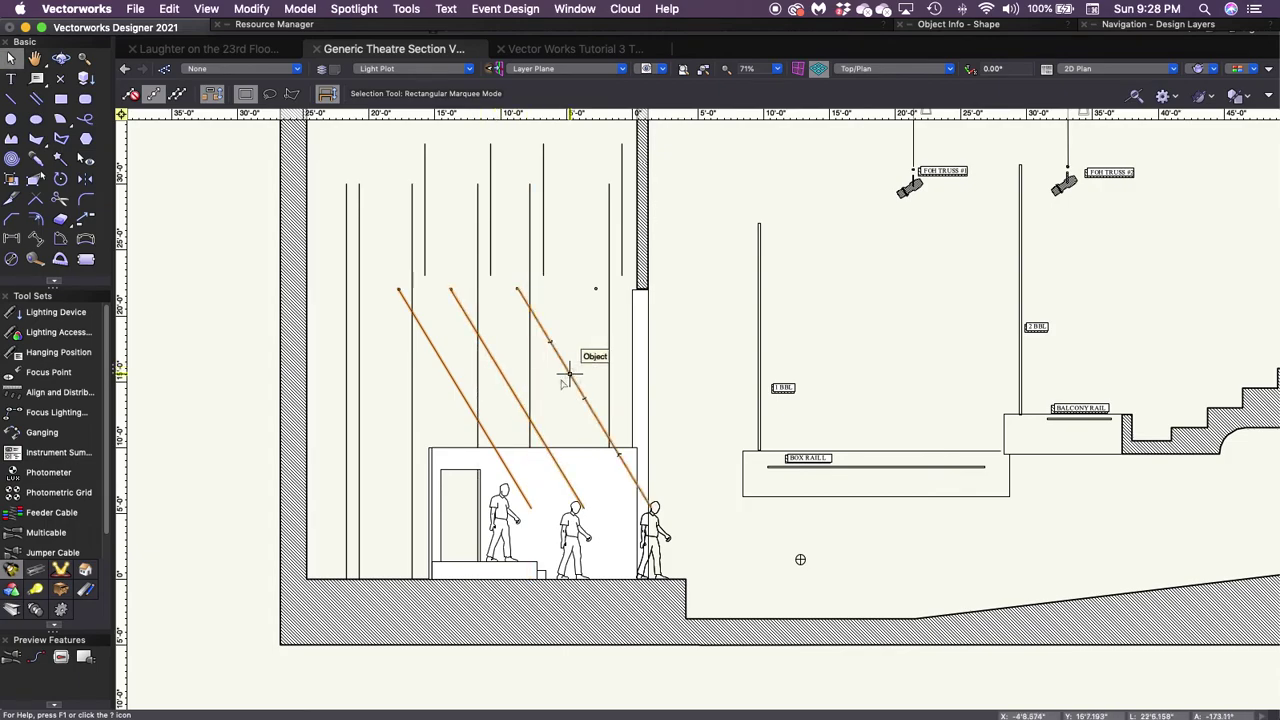
left_click(570, 375, "shift")
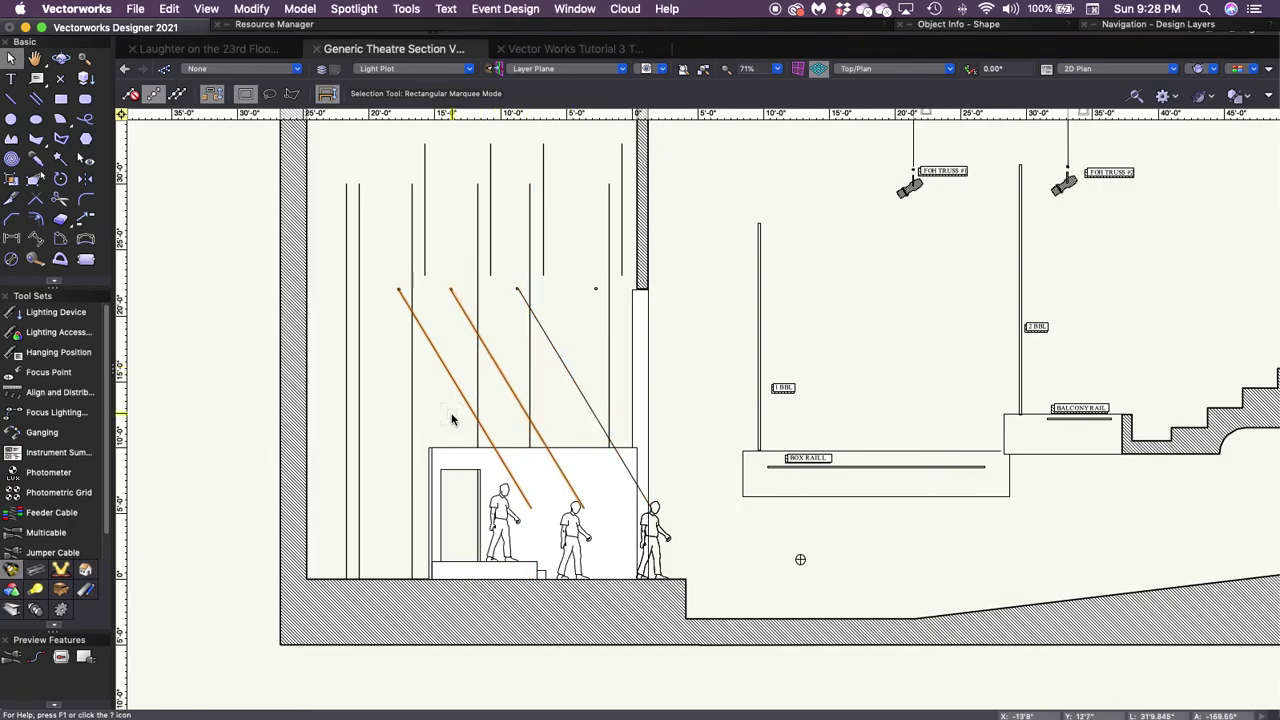
key("Delete")
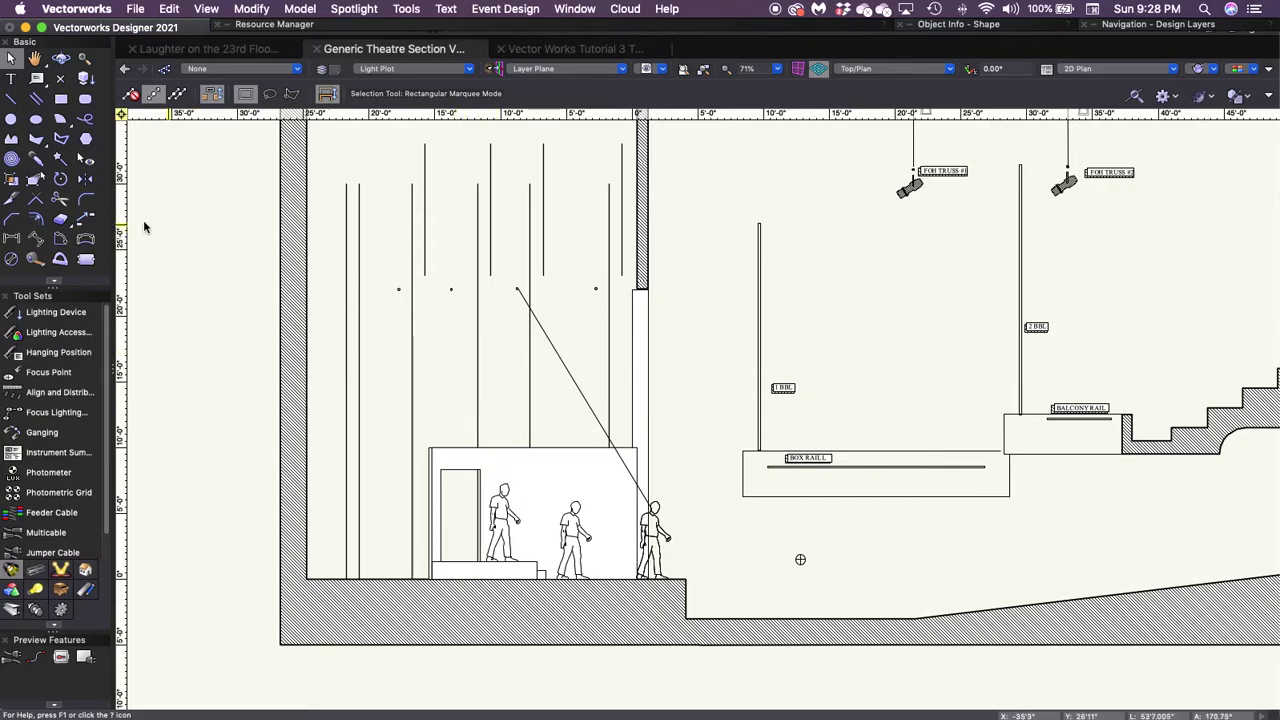
Dimension the angle line from its top end to the figure's head, about 19'10".
left_click(35, 238)
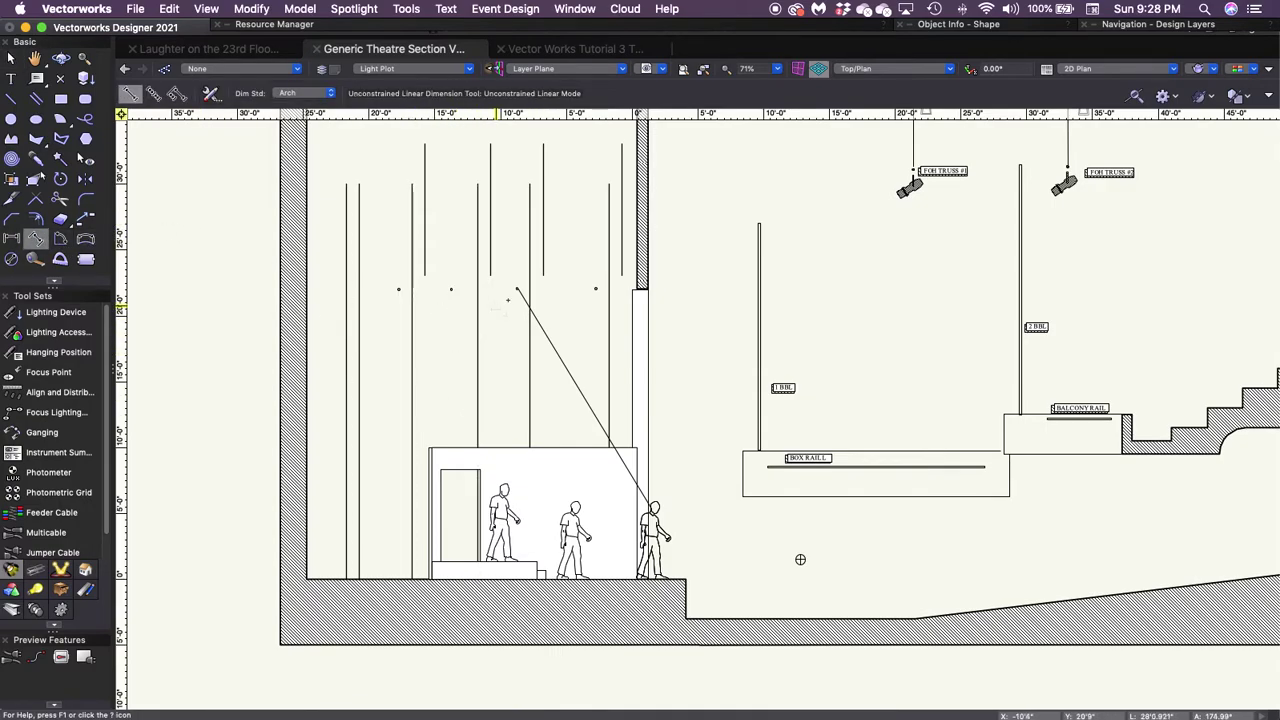
left_click(517, 289)
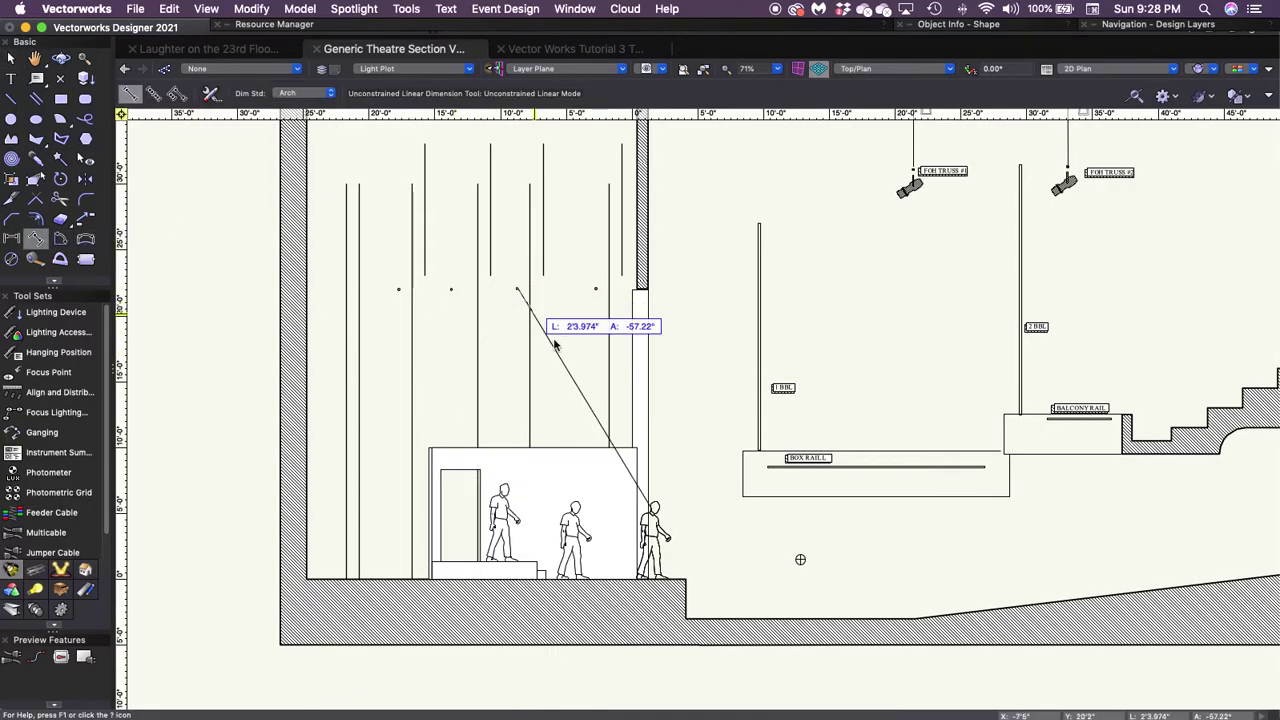
left_click(653, 506)
key("x")
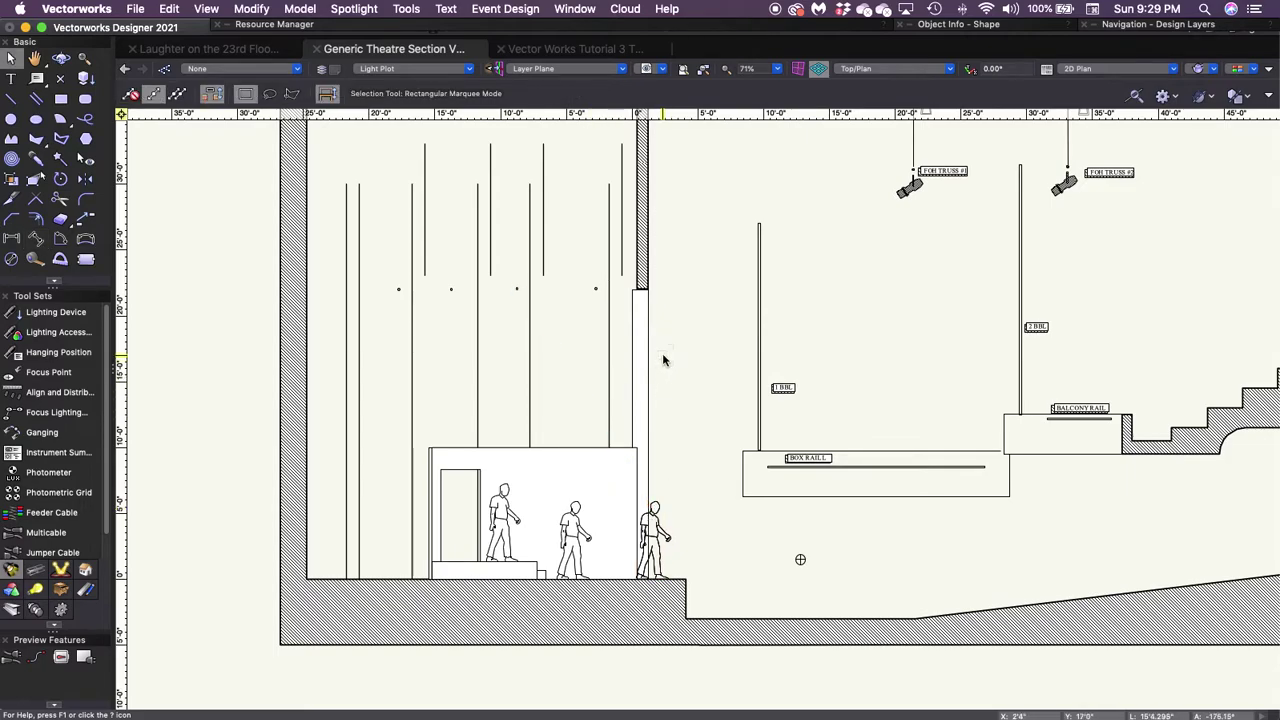
key("super+Tab")
key("super+Tab")
key("super+Tab")
key("super+Tab")
key("super+Tab")
key("super+Tab")
key("super+Tab")
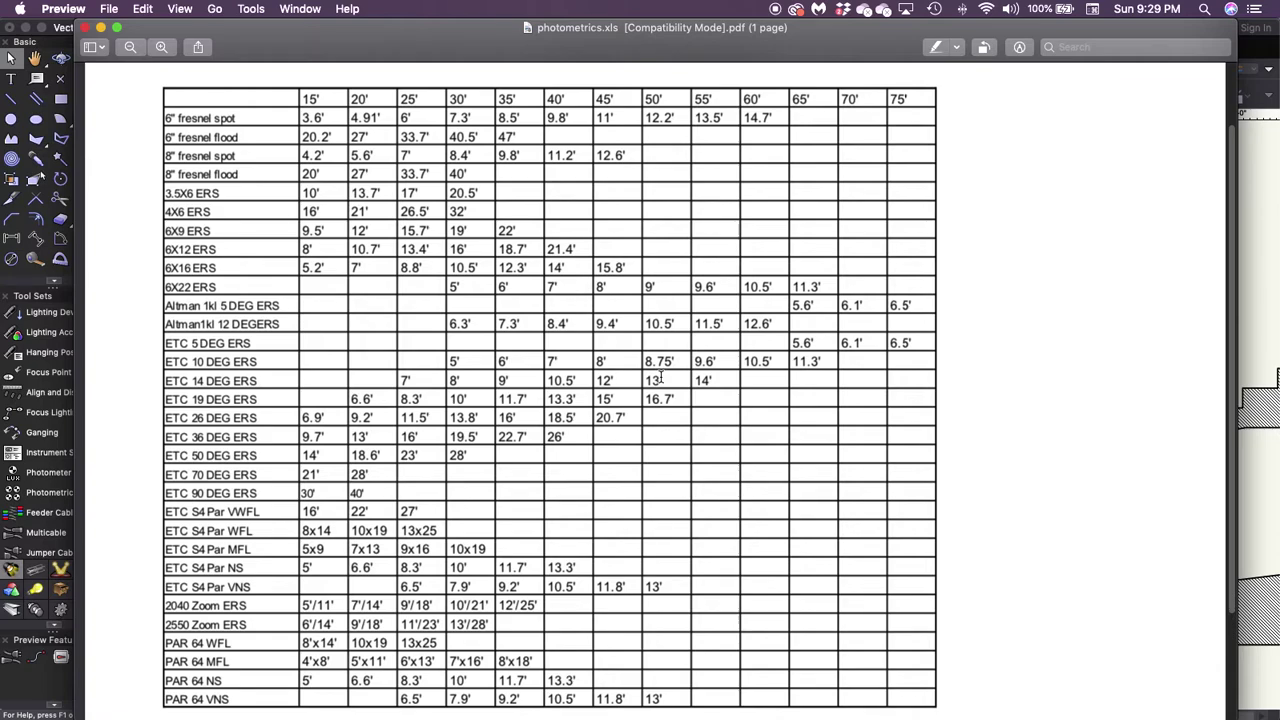
key("super+Tab")
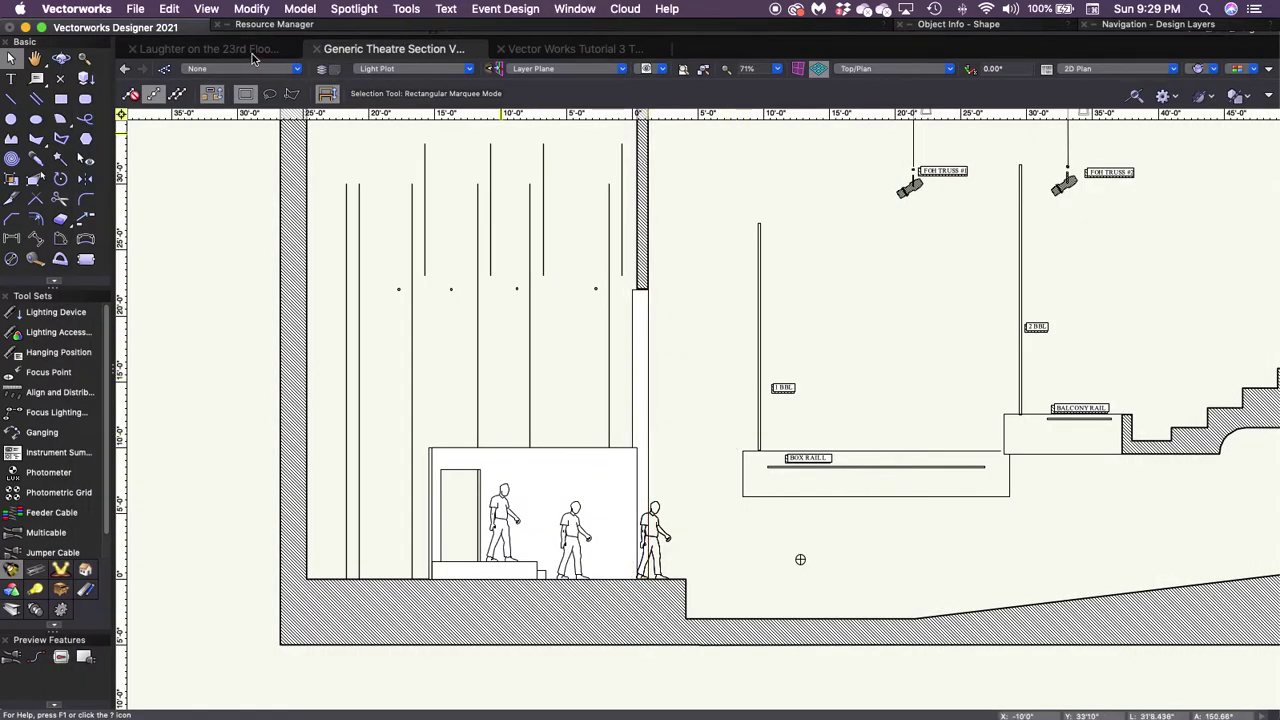
Switch to the Laughter on the 23rd Floor drawing to show its ground plan.
left_click(251, 48)
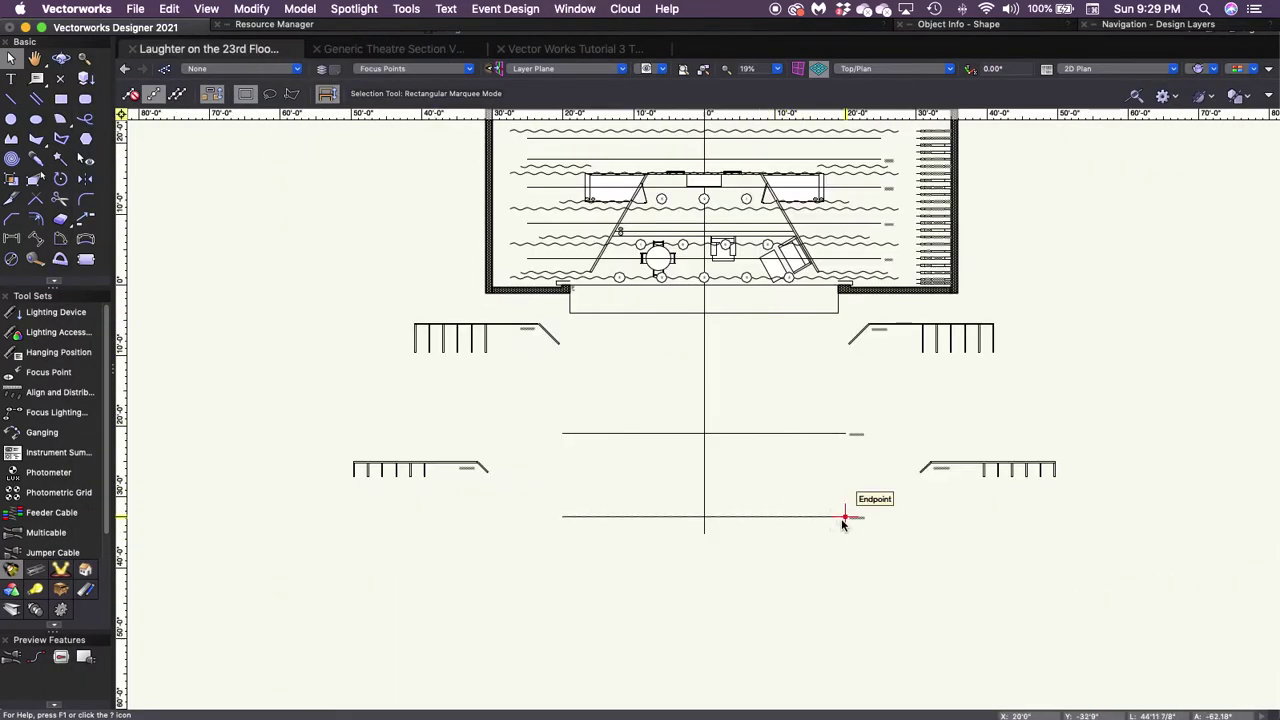